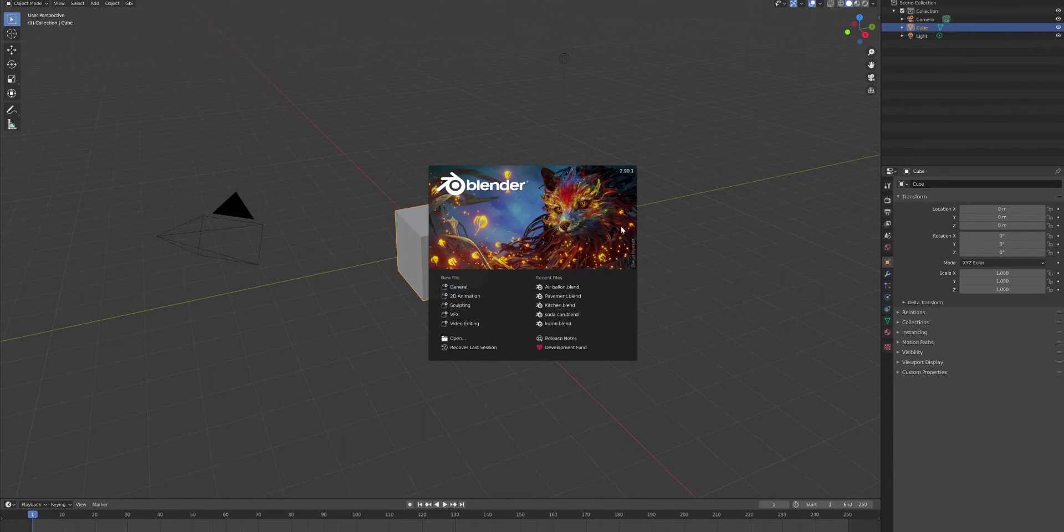
Dismiss the splash screen and delete the default cube.
left_click(430, 225)
left_click(489, 252)
left_click(465, 258)
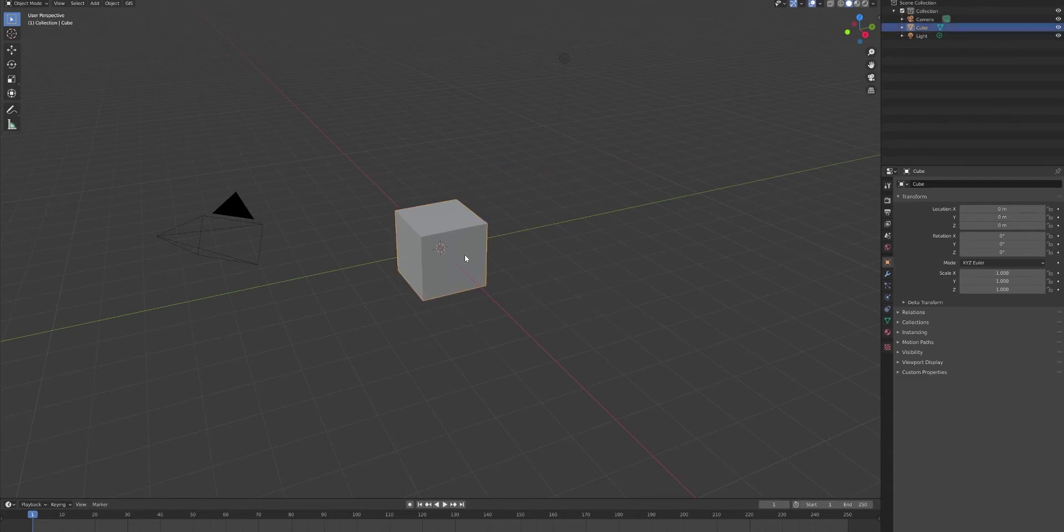
key("x")
left_click(465, 253)
Add a UV sphere at the origin and view it from the left side.
key("shift+a")
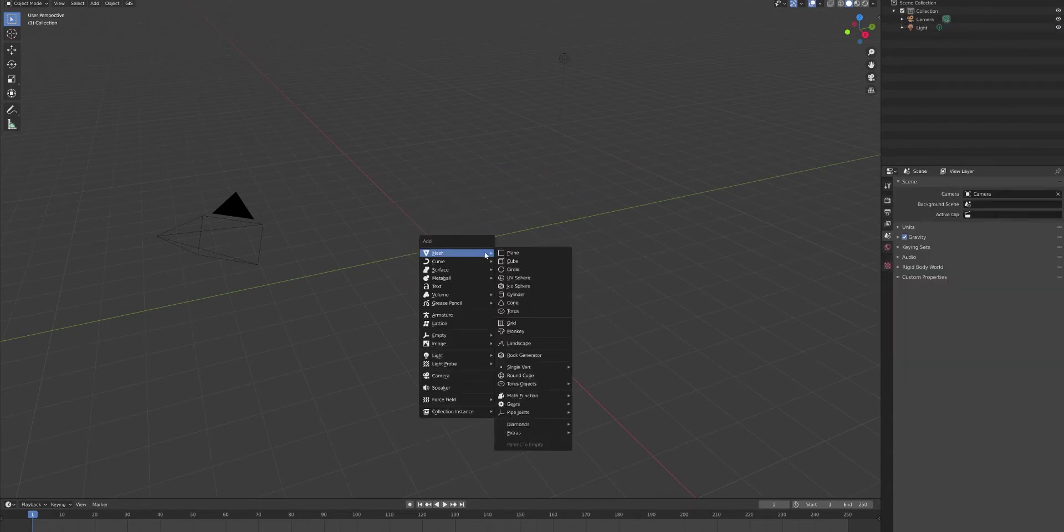
left_click(530, 278)
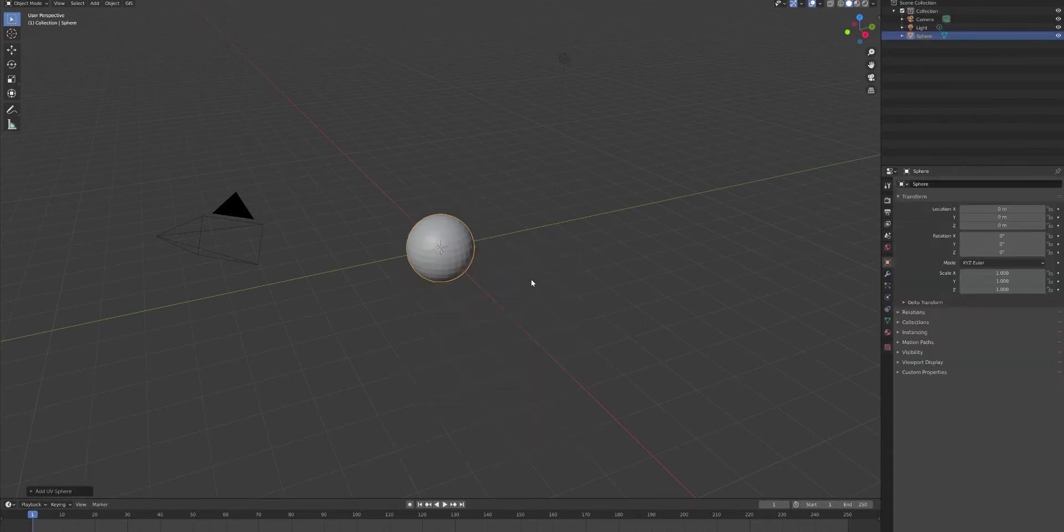
middle_click_drag(484, 261, 515, 240)
scroll(499, 247, "up", 2)
scroll(496, 244, "down", 1)
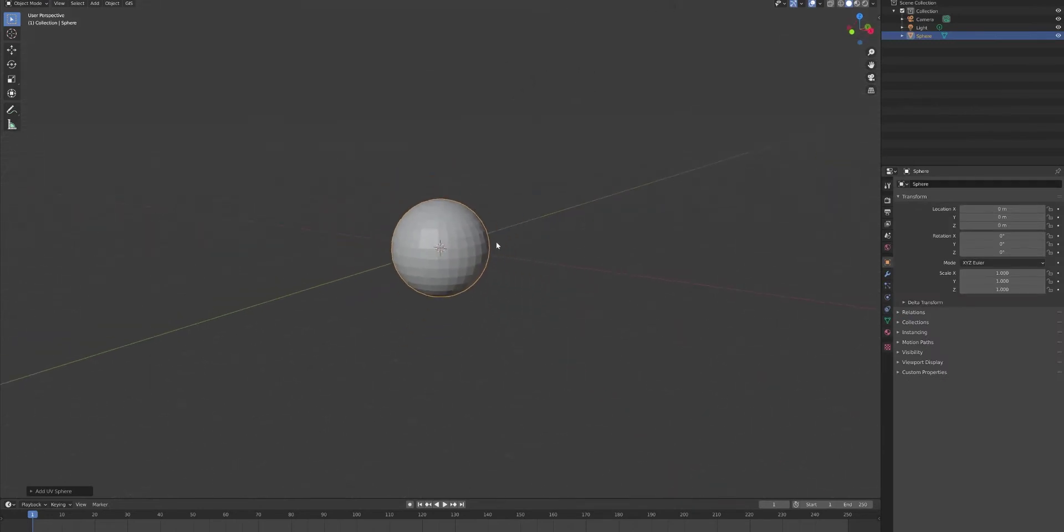
key("ctrl+KP_3")
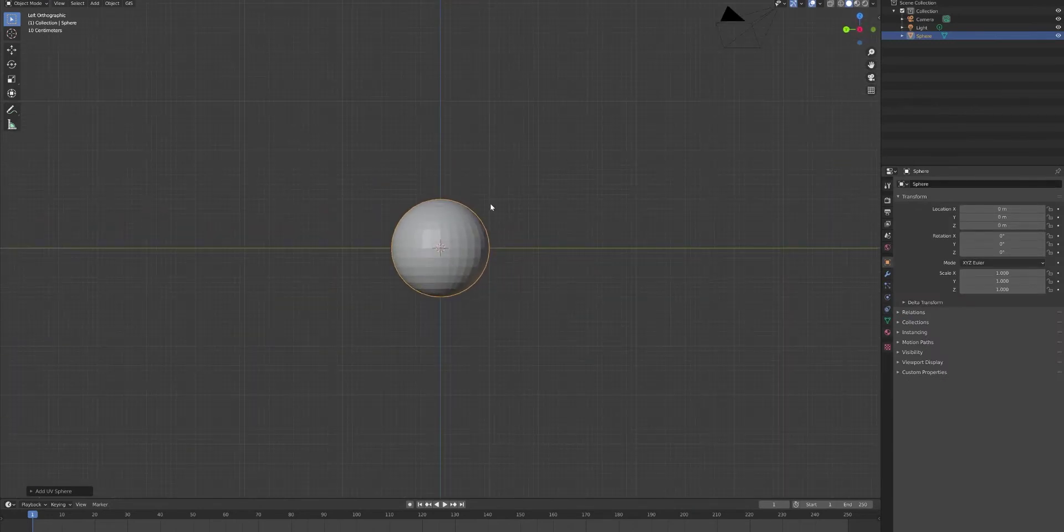
Scale the whole sphere up uniformly to 2.575.
key("Tab")
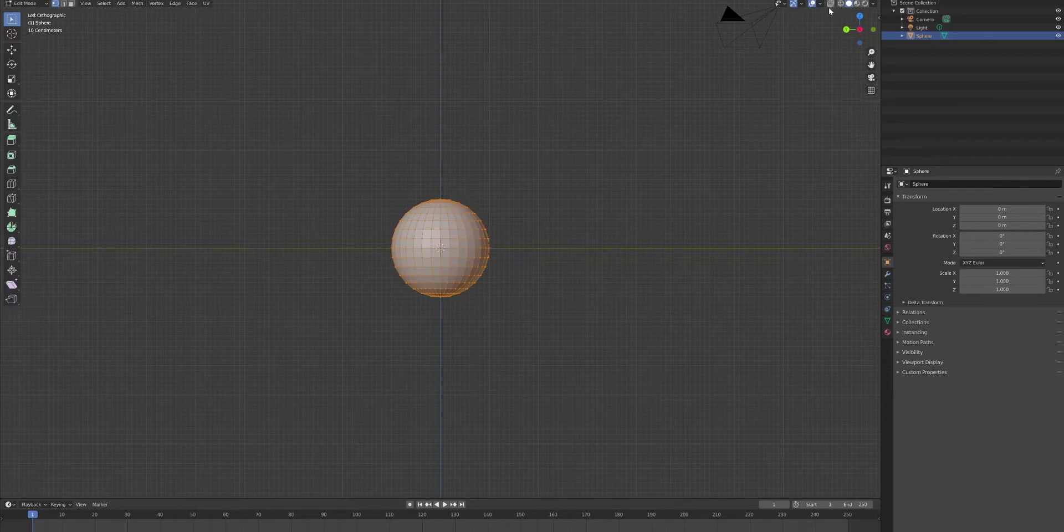
key("s")
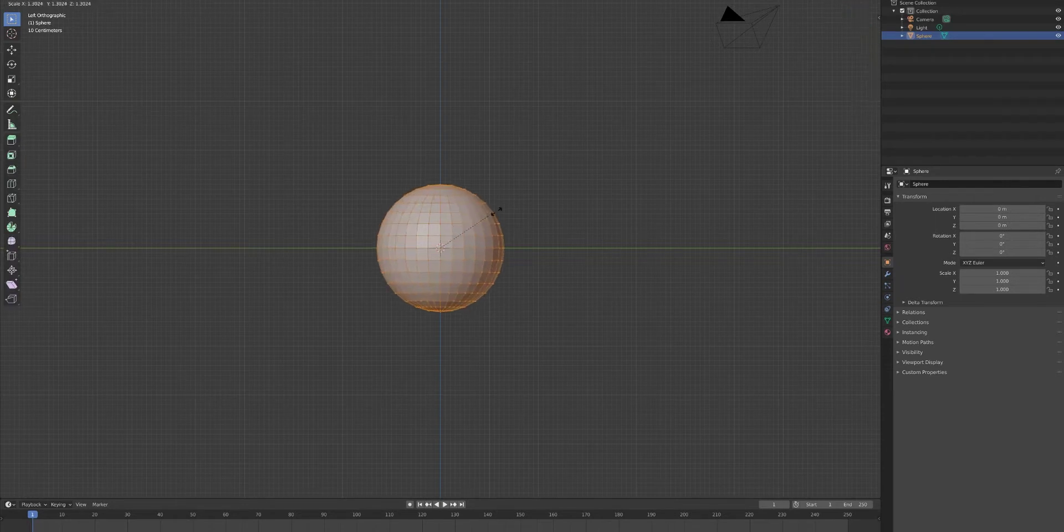
key("Escape")
key("Tab")
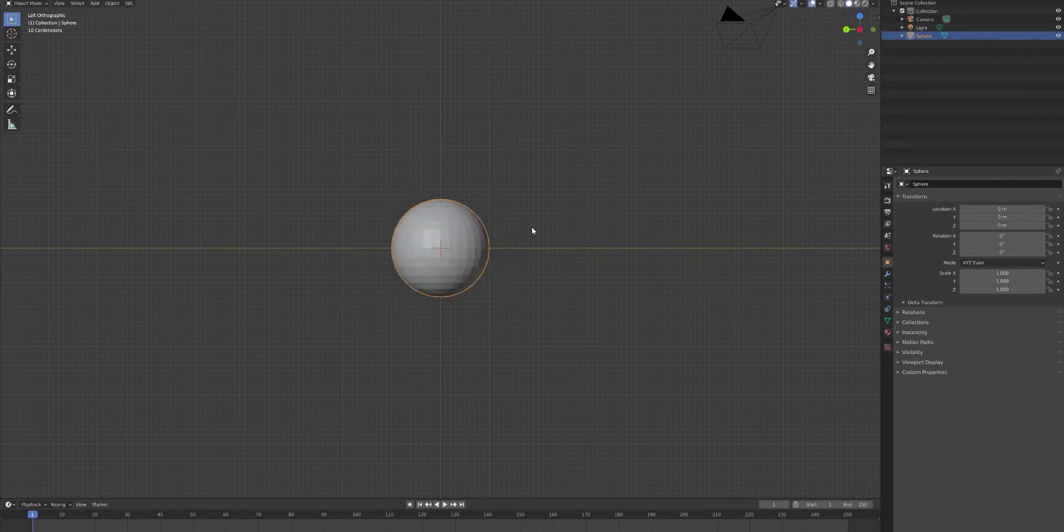
key("s")
left_click(676, 222)
Taper the sphere's bottom faces with proportional scaling into a balloon shape.
key("Tab")
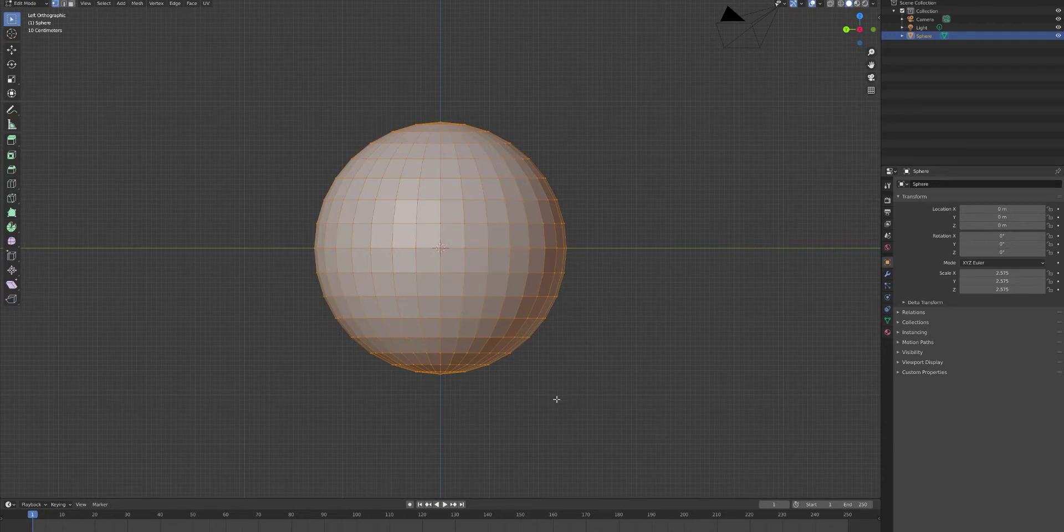
key("alt+a")
left_click(840, 3)
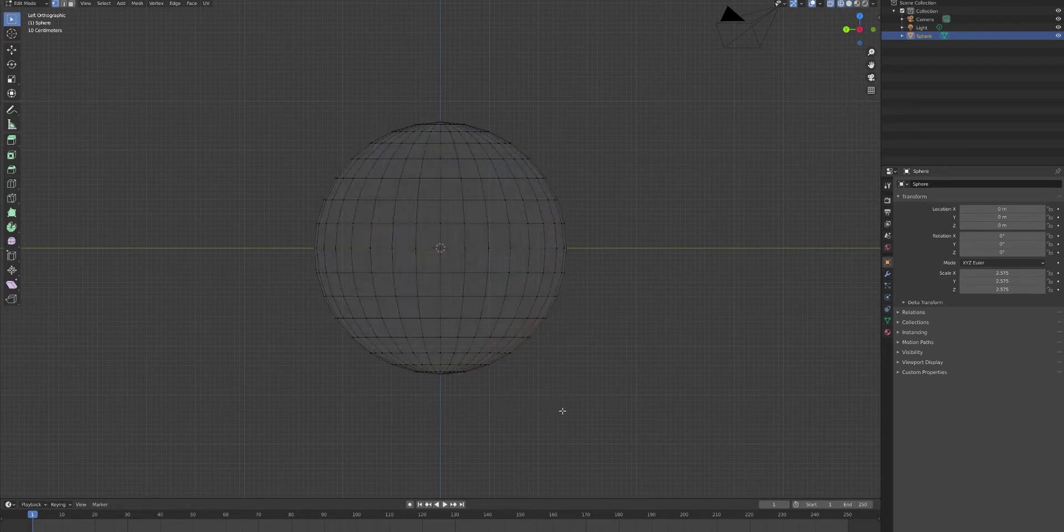
left_click_drag(563, 411, 286, 355)
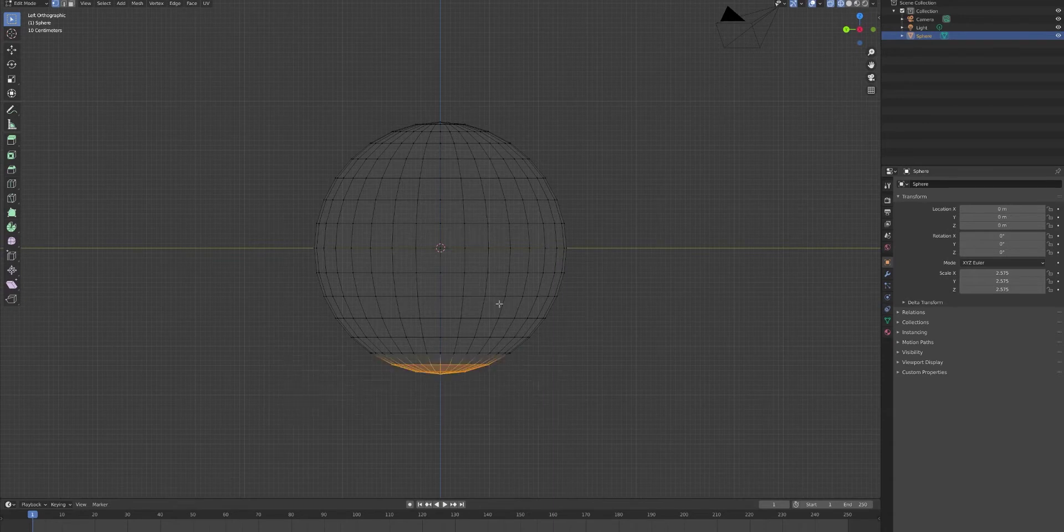
left_click(849, 3)
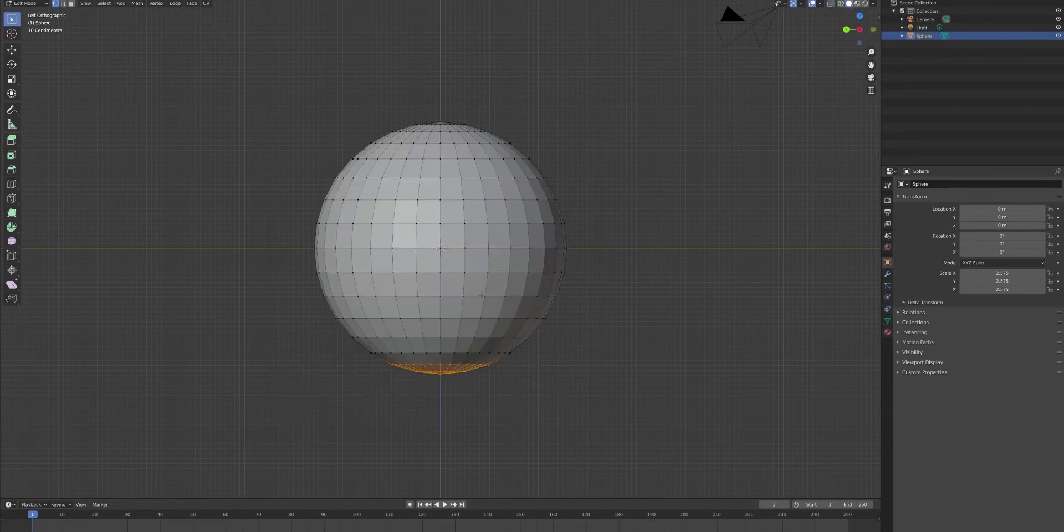
left_click(71, 4)
key("s")
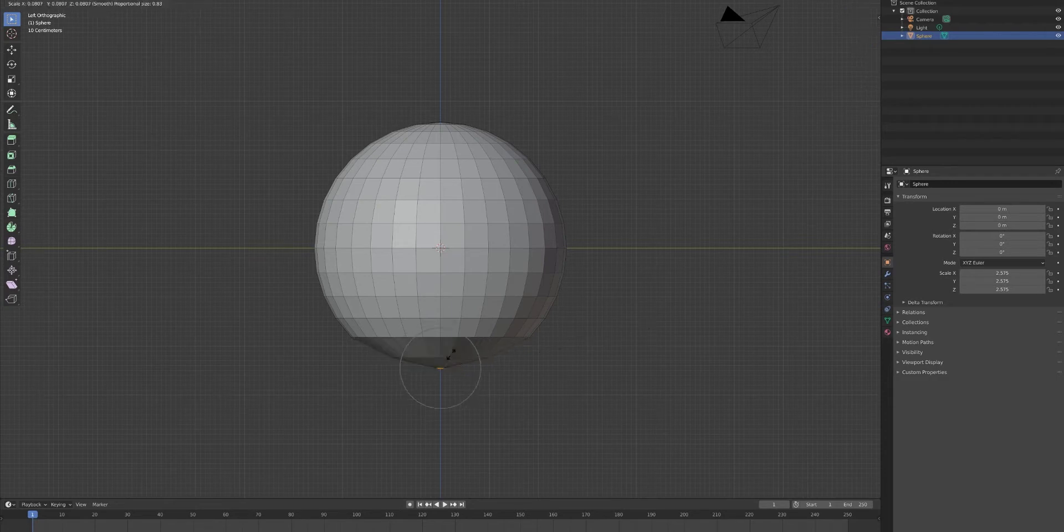
scroll(471, 357, "down", 8)
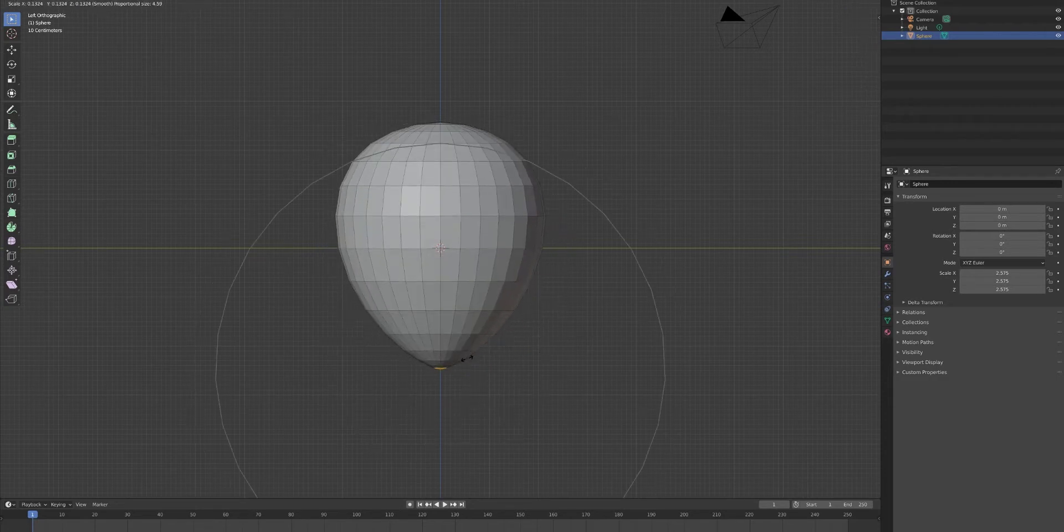
left_click(491, 372)
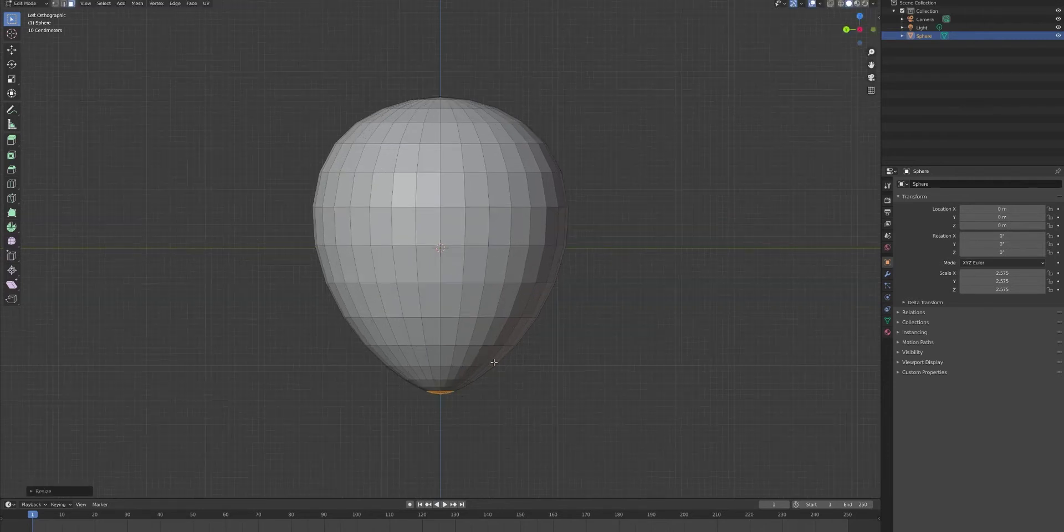
Delete the bottom cap faces to leave an opening at the balloon's base.
left_click(841, 3)
left_click_drag(549, 437, 341, 374)
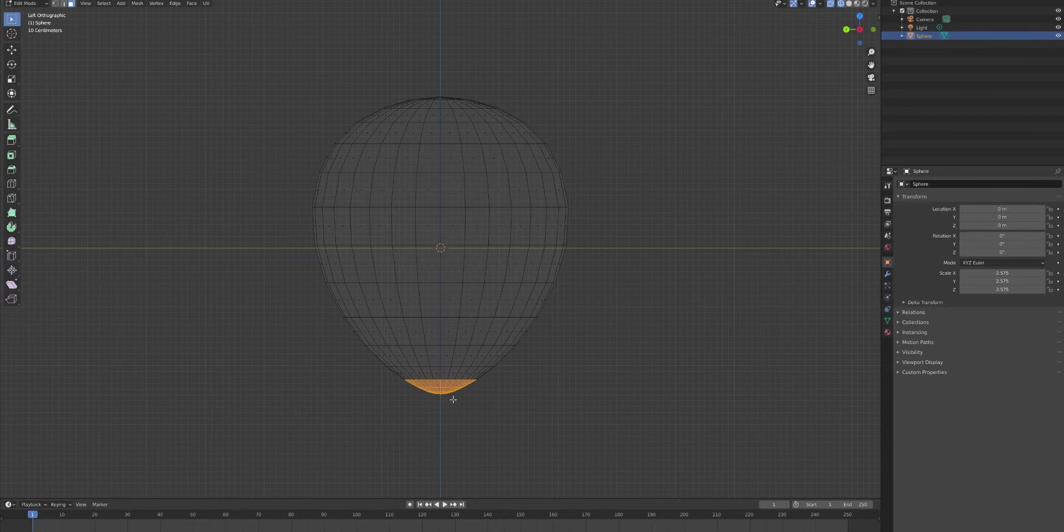
key("x")
left_click(459, 417)
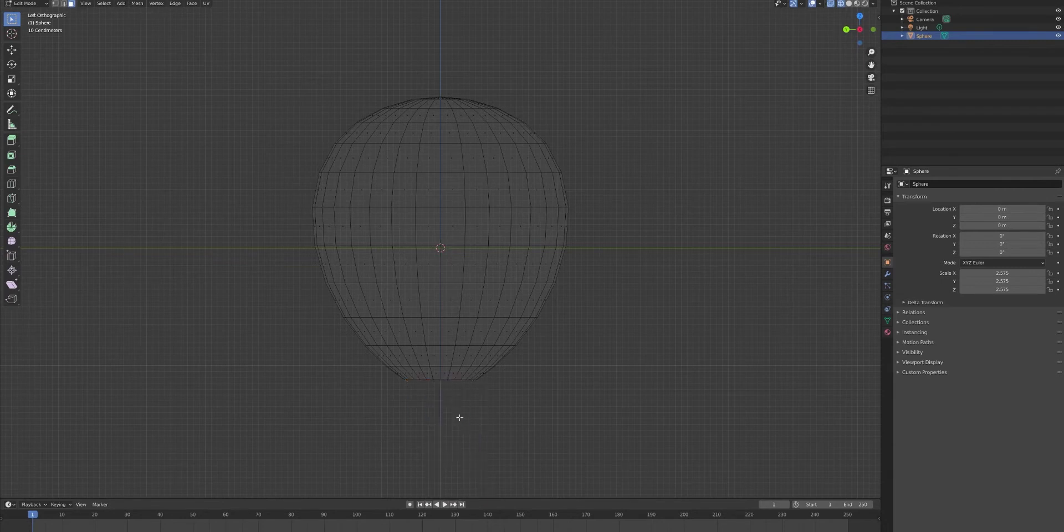
left_click(849, 4)
key("Tab")
mouse_move(637, 199)
middle_mouse_down()
mouse_move(573, 280)
mouse_move(504, 251)
mouse_move(549, 260)
mouse_move(434, 256)
mouse_move(457, 260)
middle_mouse_up()
Raise the balloon straight up along Z, high above the origin.
scroll(549, 261, "down", 5)
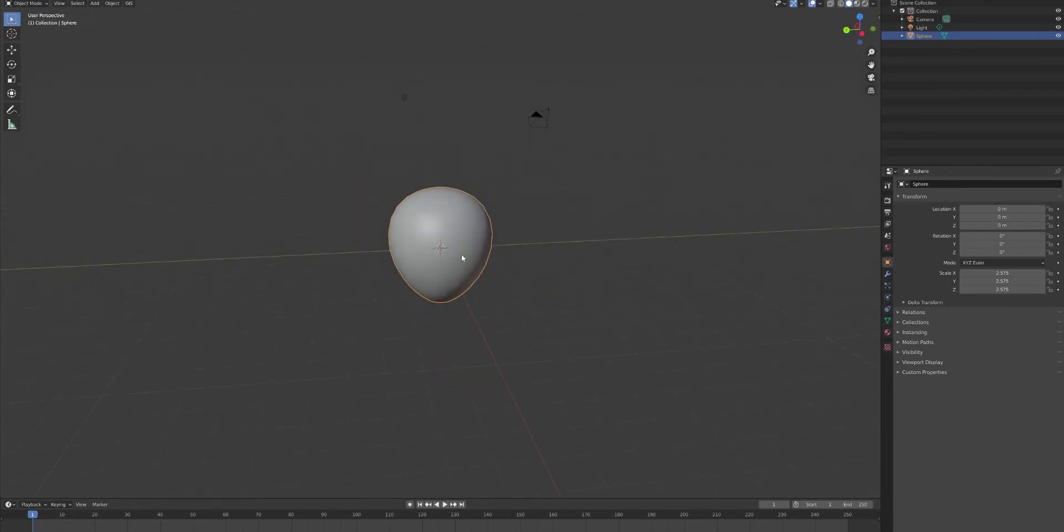
key("g")
key("z")
left_click(515, 133)
Select several vertical edge loops spaced around the balloon in edge mode.
key("Tab")
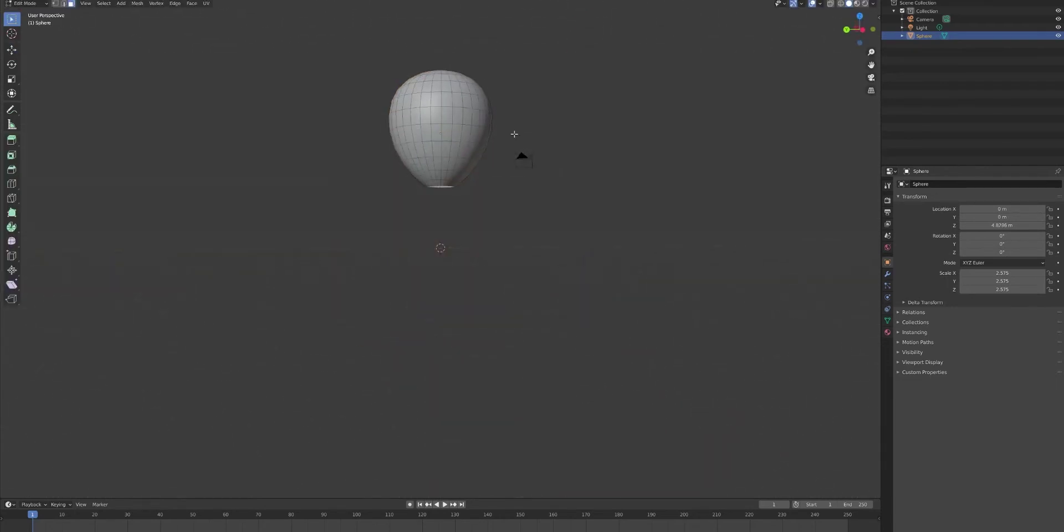
scroll(515, 134, "up", 3)
mouse_move(499, 105)
middle_mouse_down()
mouse_move(435, 131)
mouse_move(501, 116)
mouse_move(445, 216)
middle_mouse_up()
left_click(415, 164)
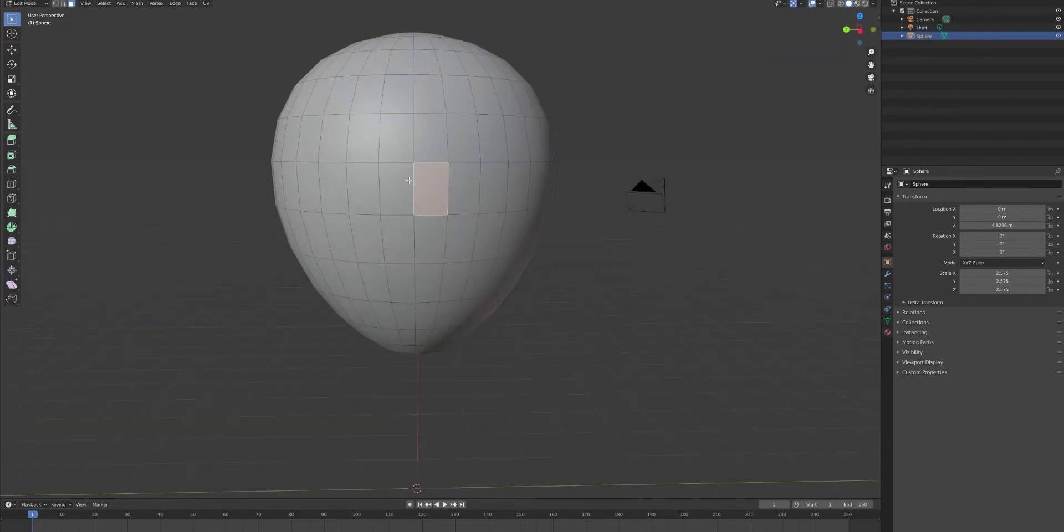
key("2")
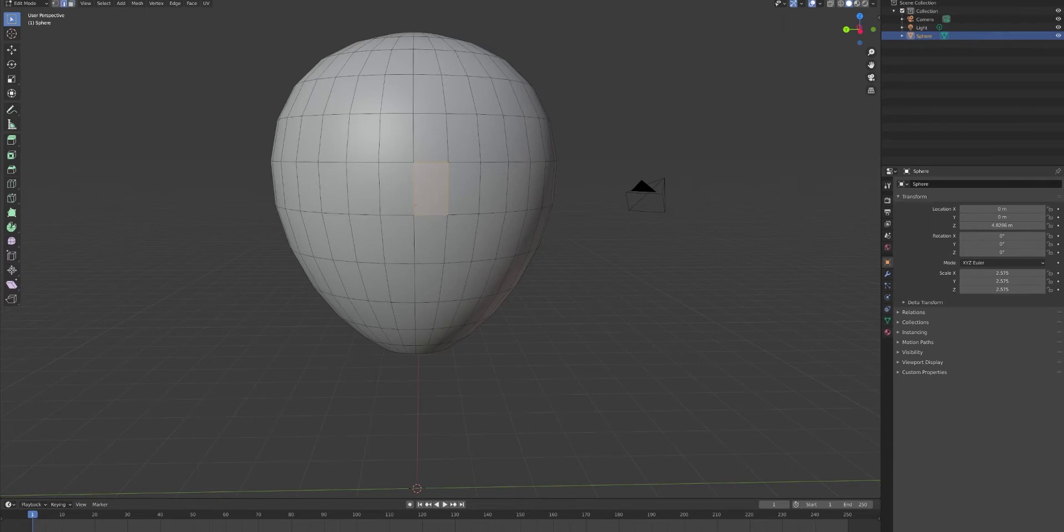
left_click(413, 183)
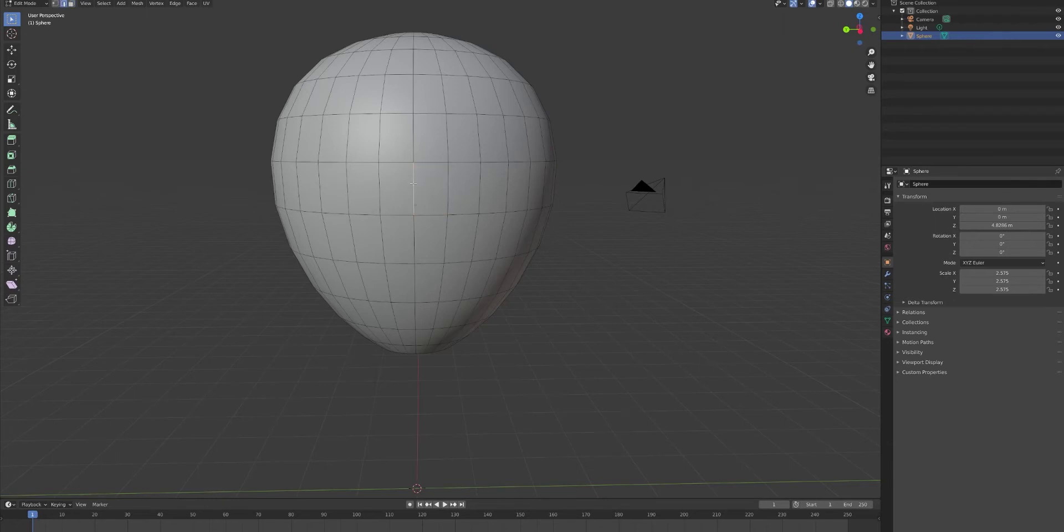
left_click(417, 178, "alt")
middle_click_drag(387, 165, 428, 211)
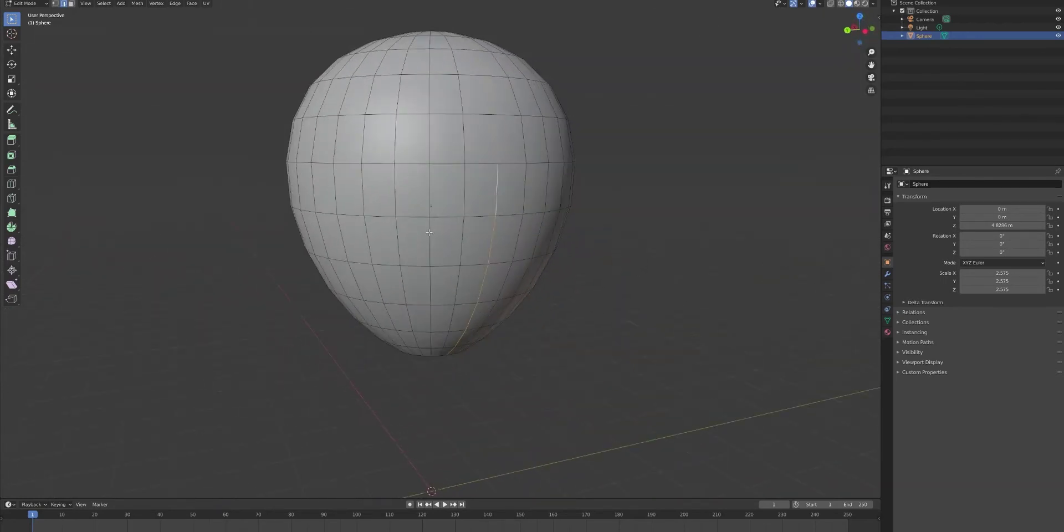
left_click(429, 232, "alt+shift")
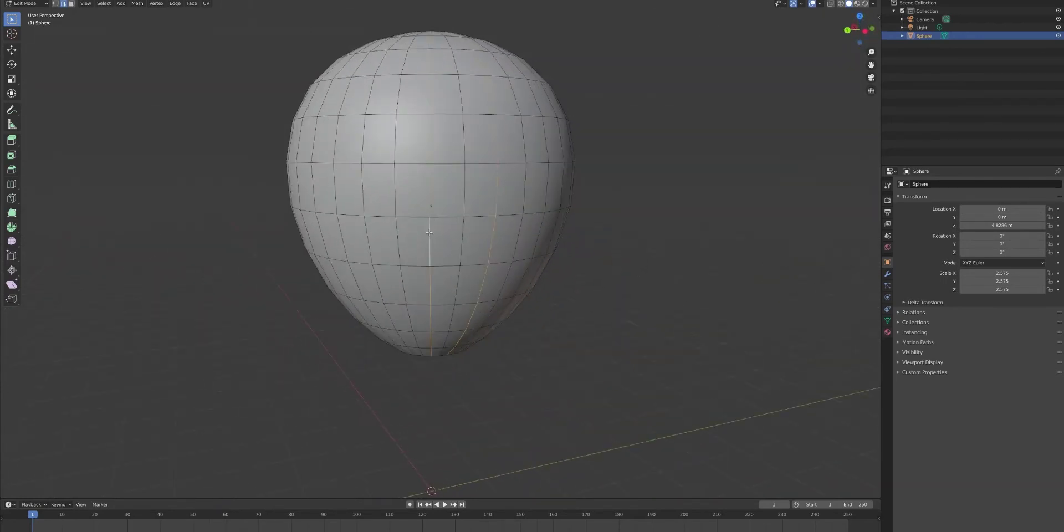
left_click(359, 239, "alt+shift")
mouse_move(379, 229)
middle_mouse_down()
mouse_move(415, 231)
mouse_move(382, 218)
mouse_move(495, 218)
middle_mouse_up()
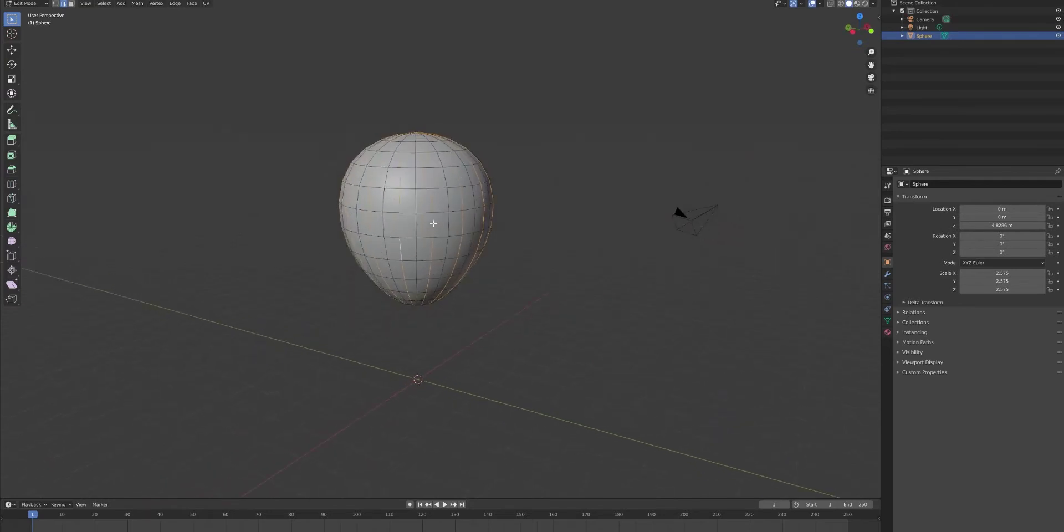
Scale the selected loops into ribs, add level-2 subdivision, and resize the balloon.
key("s")
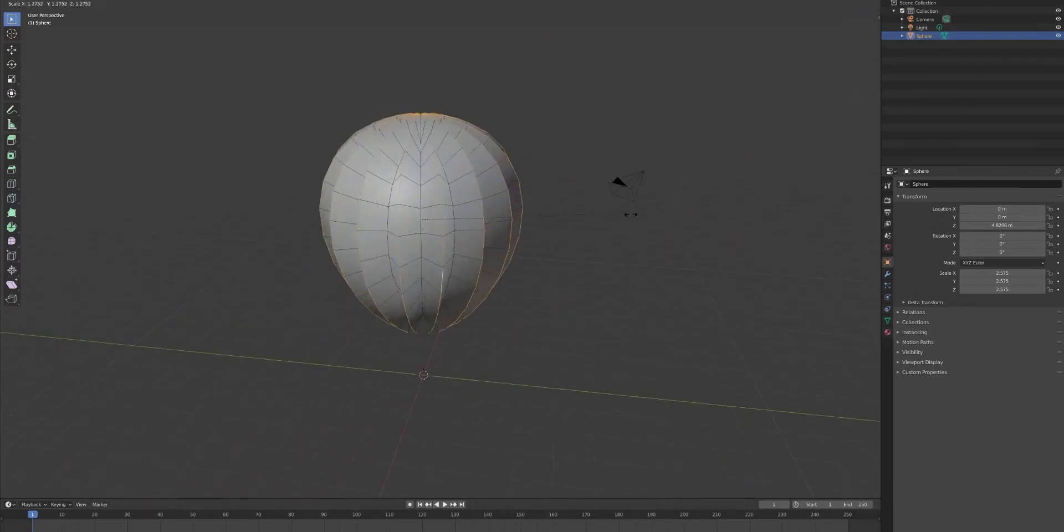
left_click(604, 229)
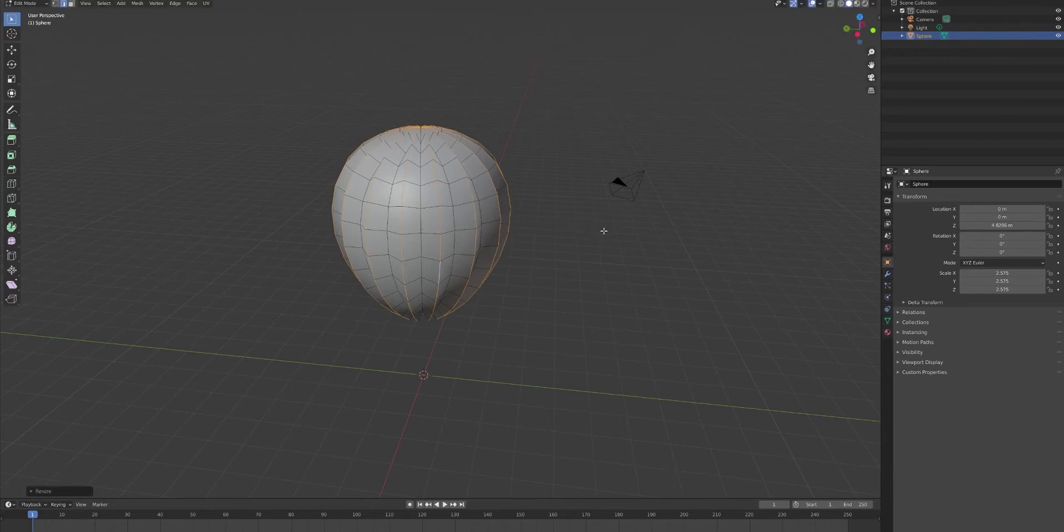
key("ctrl+2")
key("s")
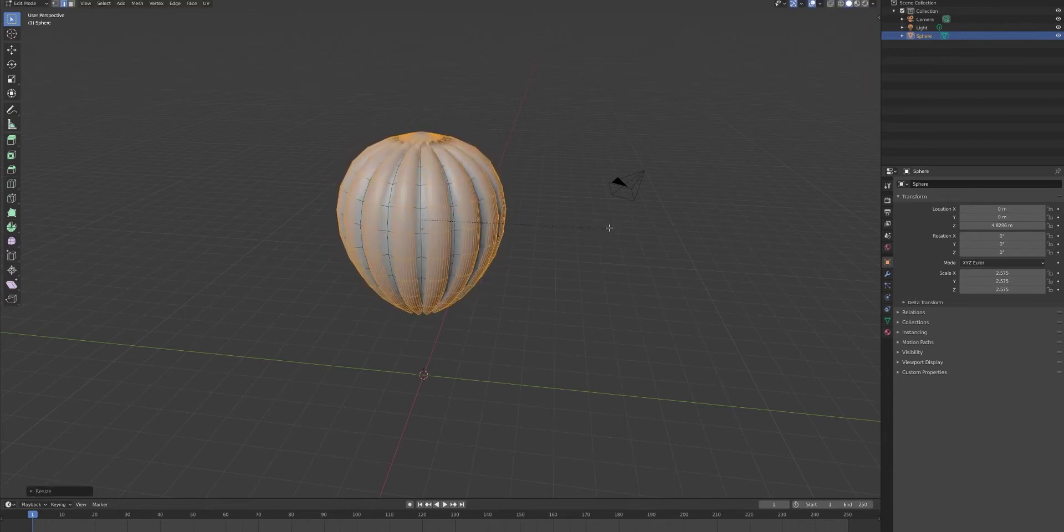
left_click(612, 228)
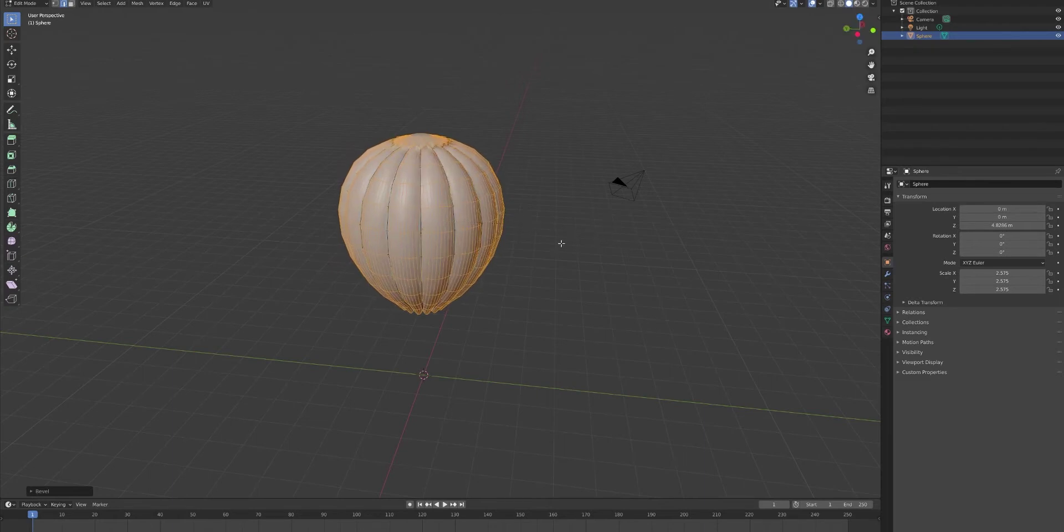
key("Tab")
mouse_move(520, 259)
middle_mouse_down()
mouse_move(533, 273)
mouse_move(581, 279)
mouse_move(580, 186)
mouse_move(566, 220)
mouse_move(572, 242)
mouse_move(576, 157)
mouse_move(570, 223)
mouse_move(501, 314)
mouse_move(551, 217)
mouse_move(501, 280)
mouse_move(554, 297)
mouse_move(500, 228)
mouse_move(468, 259)
mouse_move(472, 209)
middle_mouse_up()
scroll(508, 213, "up", 4)
In back view wireframe, box-select only the top cap vertices.
scroll(508, 213, "up", 3)
scroll(469, 259, "down", 5)
key("ctrl+KP_1")
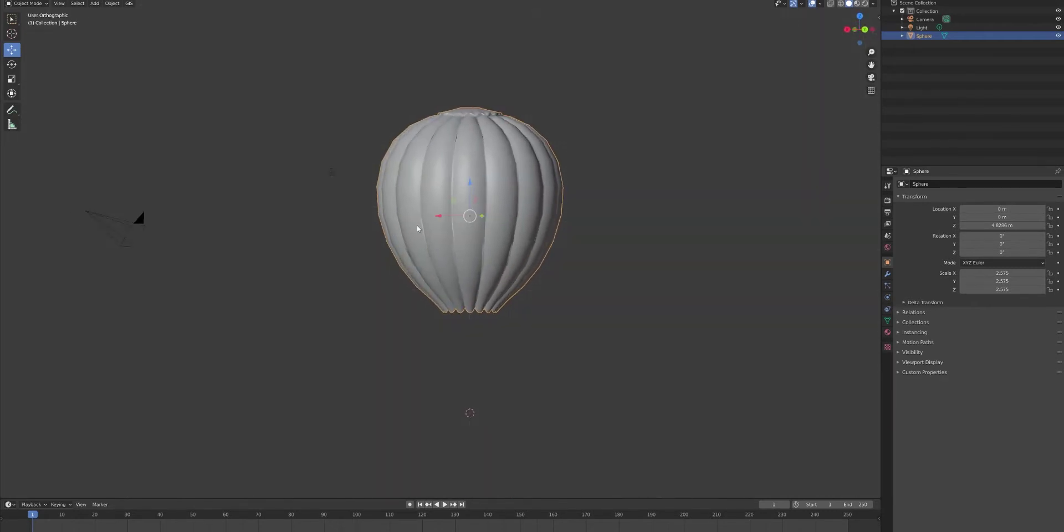
key("Tab")
left_click(841, 4)
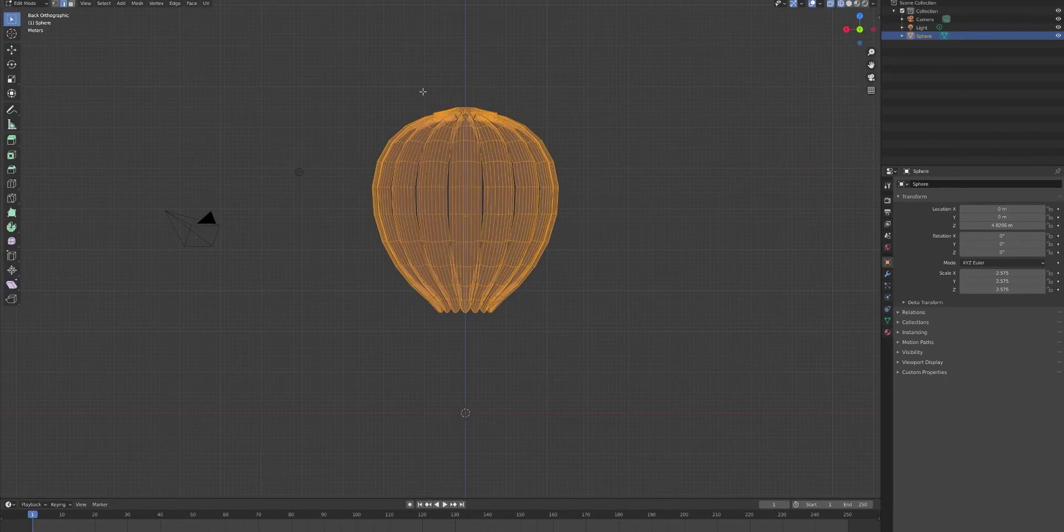
left_click_drag(396, 76, 548, 116)
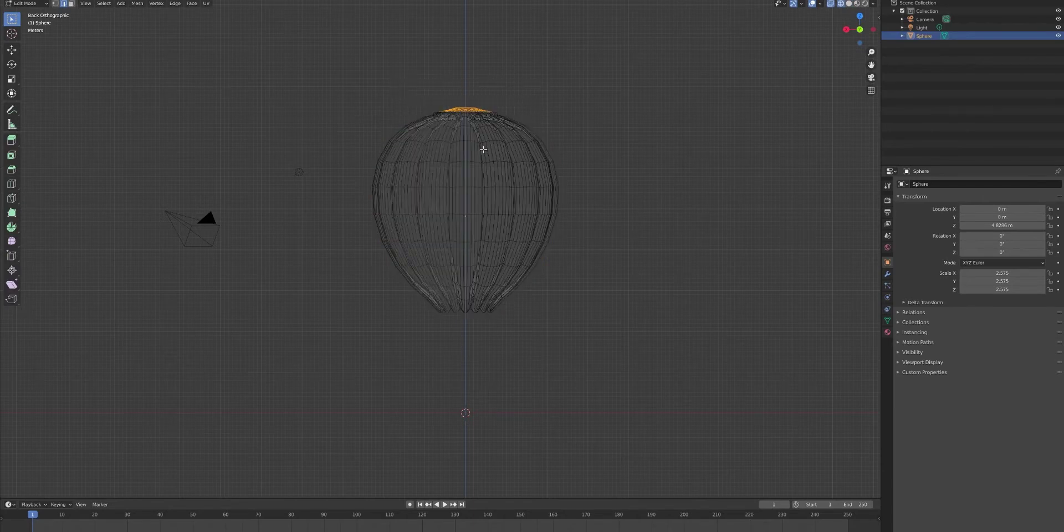
Shrink the top cap toward its centre and lower it slightly.
key("s")
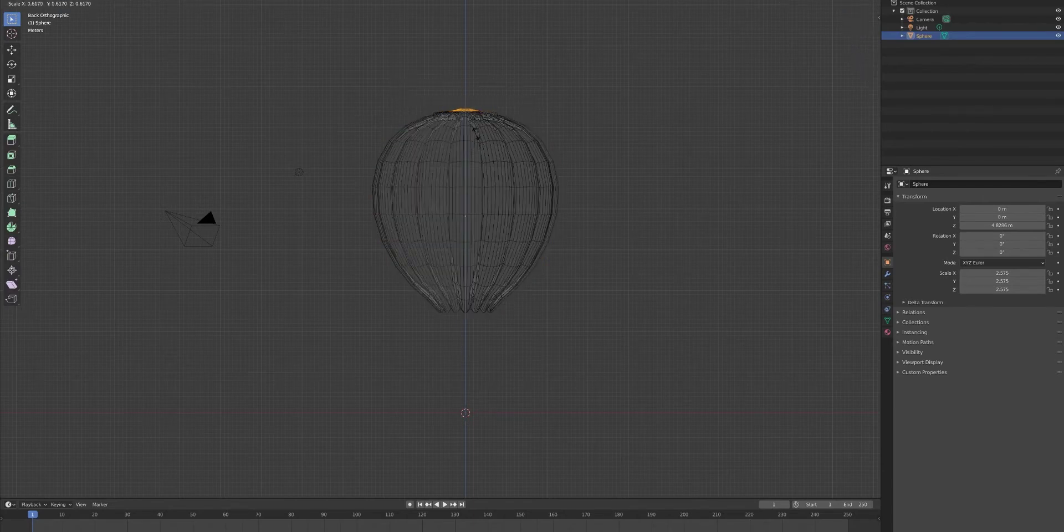
key("Escape")
key("s")
key("Escape")
key("s")
left_click(479, 98)
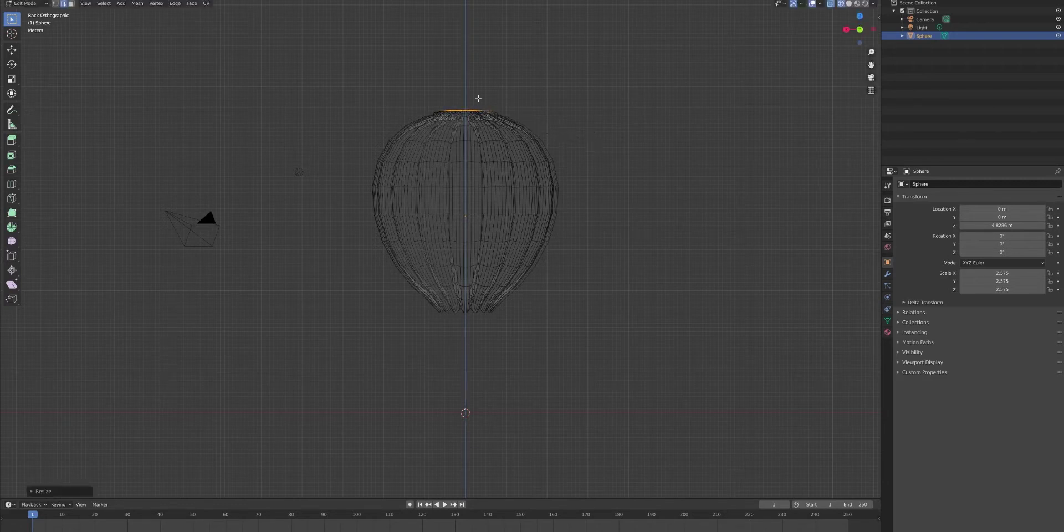
left_click(12, 50)
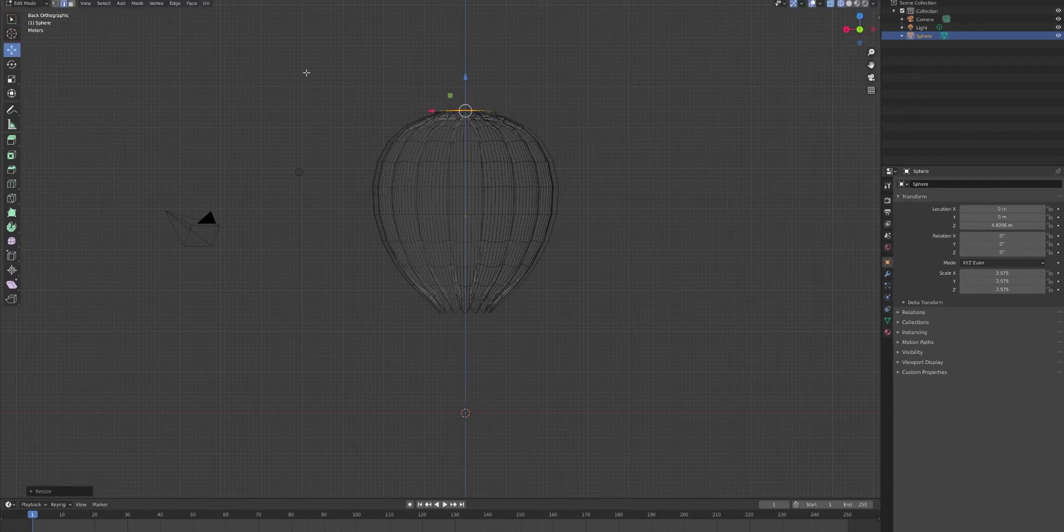
left_click_drag(464, 78, 465, 79)
Return to Object Mode with solid shading and inspect the balloon.
key("Tab")
middle_click_drag(596, 124, 603, 148)
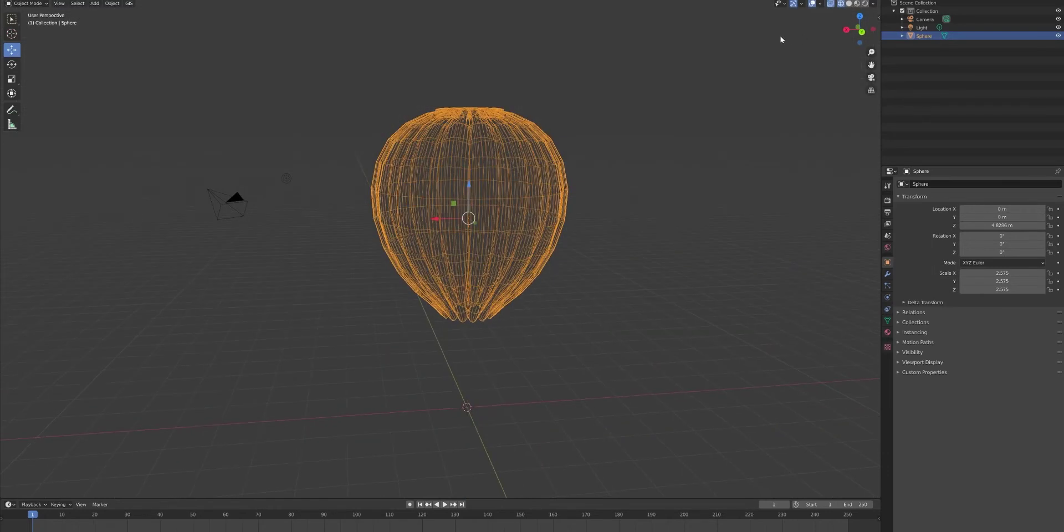
left_click(849, 4)
mouse_move(549, 150)
middle_mouse_down()
mouse_move(599, 176)
mouse_move(560, 219)
mouse_move(534, 147)
mouse_move(607, 143)
mouse_move(517, 164)
mouse_move(616, 123)
mouse_move(602, 162)
mouse_move(541, 191)
middle_mouse_up()
left_click(603, 161)
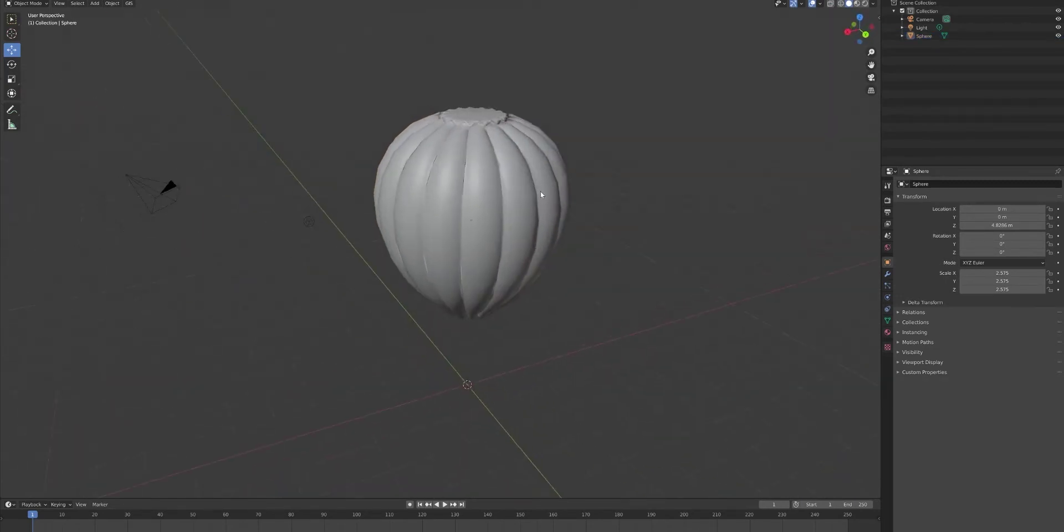
left_click(540, 191)
left_click(639, 186)
mouse_move(640, 186)
middle_mouse_down()
mouse_move(658, 191)
mouse_move(632, 198)
middle_mouse_up()
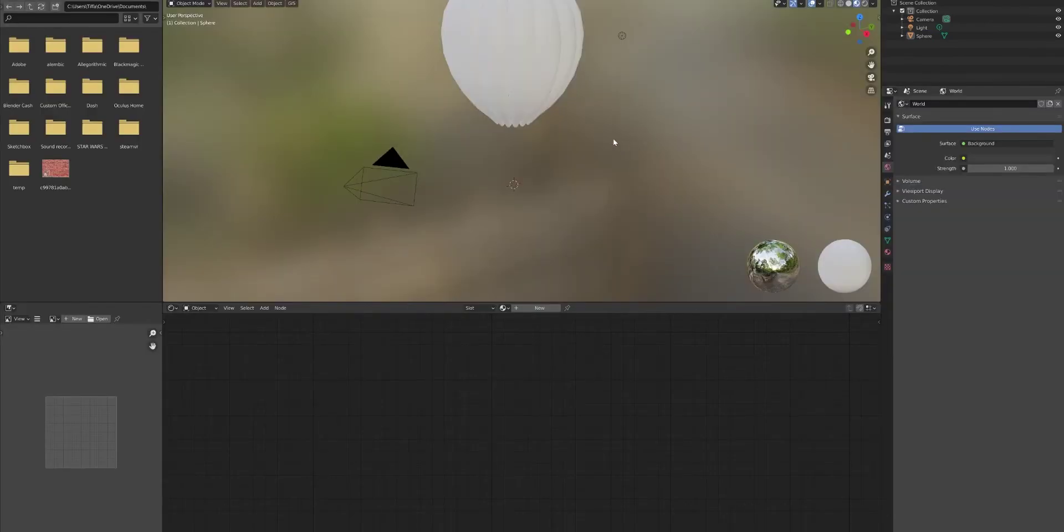
Under rendered preview, move the light up above the balloon and sideways along X.
left_click(865, 3)
mouse_move(694, 23)
middle_mouse_down()
mouse_move(598, 22)
mouse_move(600, 125)
middle_mouse_up()
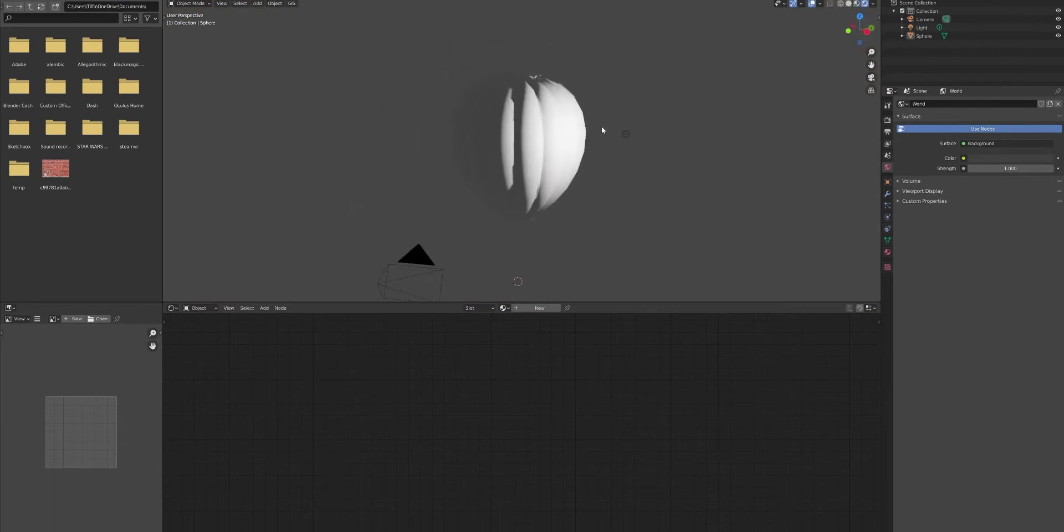
left_click(624, 136)
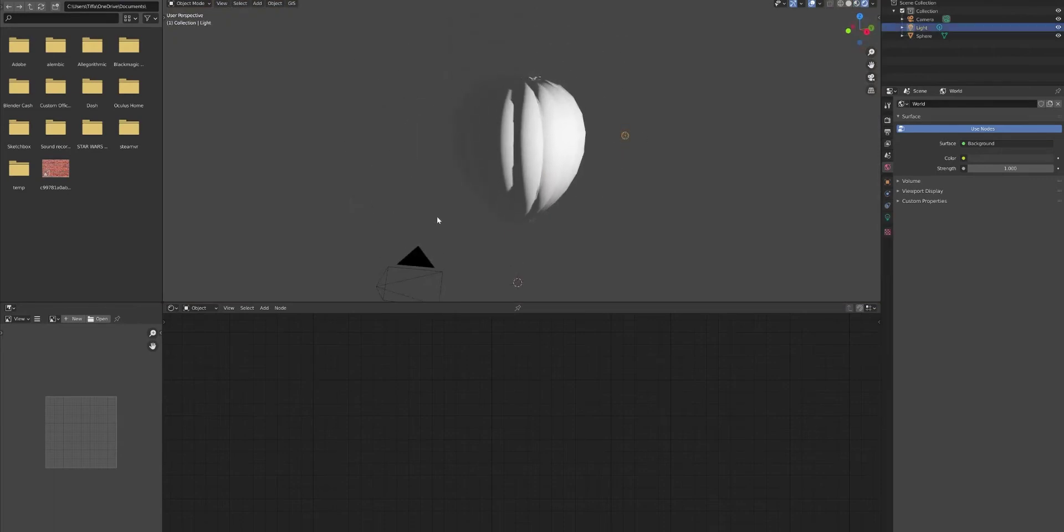
left_click_drag(639, 99, 638, 8)
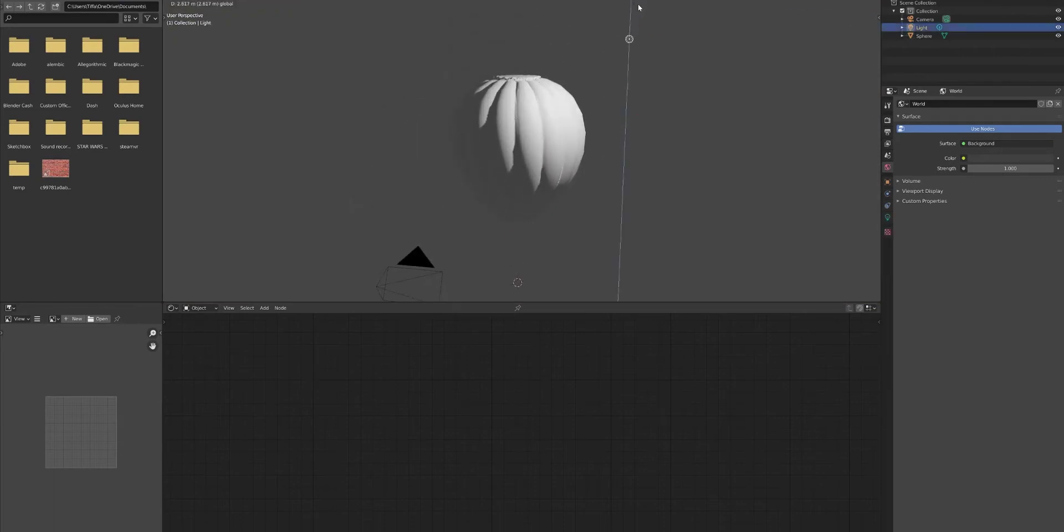
middle_click_drag(643, 46, 724, 85)
left_click_drag(724, 85, 778, 92)
middle_click_drag(666, 170, 604, 131)
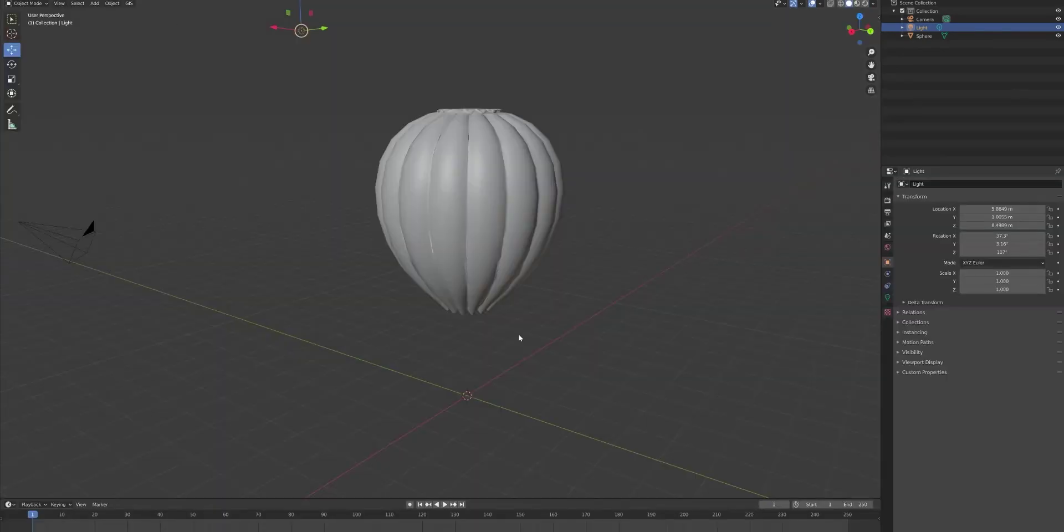
Open the balloon mesh in Edit Mode, preview it rendered, then return to Object Mode.
left_click(493, 258)
key("Tab")
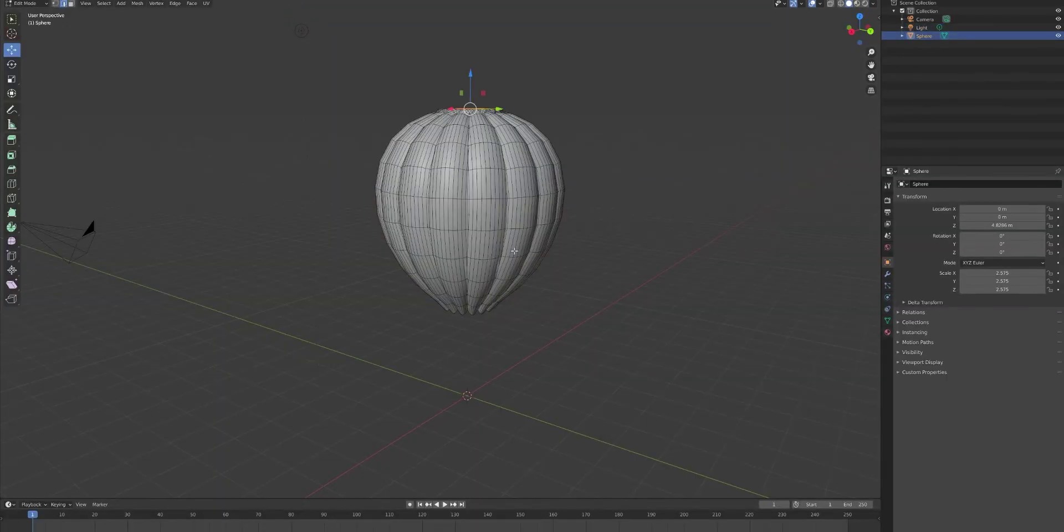
scroll(487, 228, "up", 3)
scroll(488, 228, "down", 2)
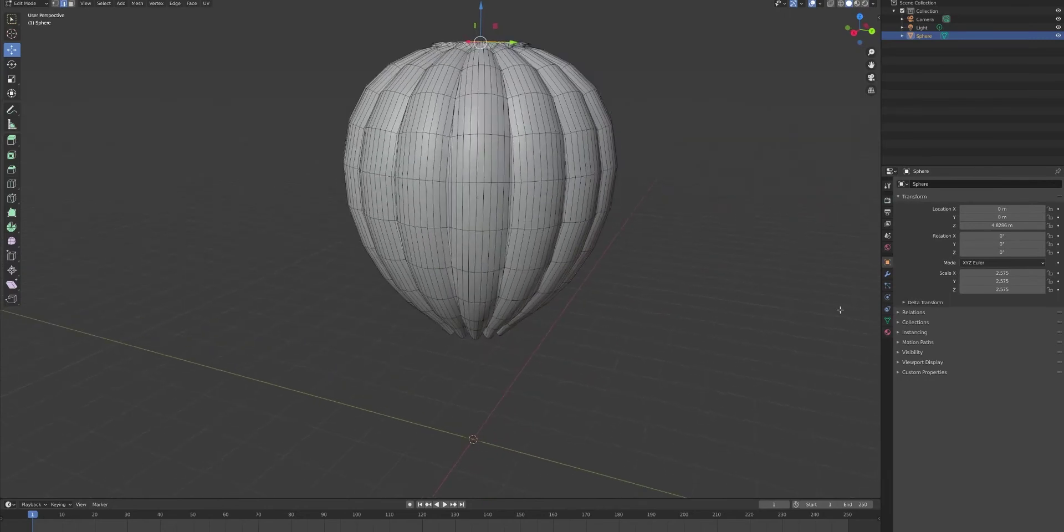
left_click(864, 4)
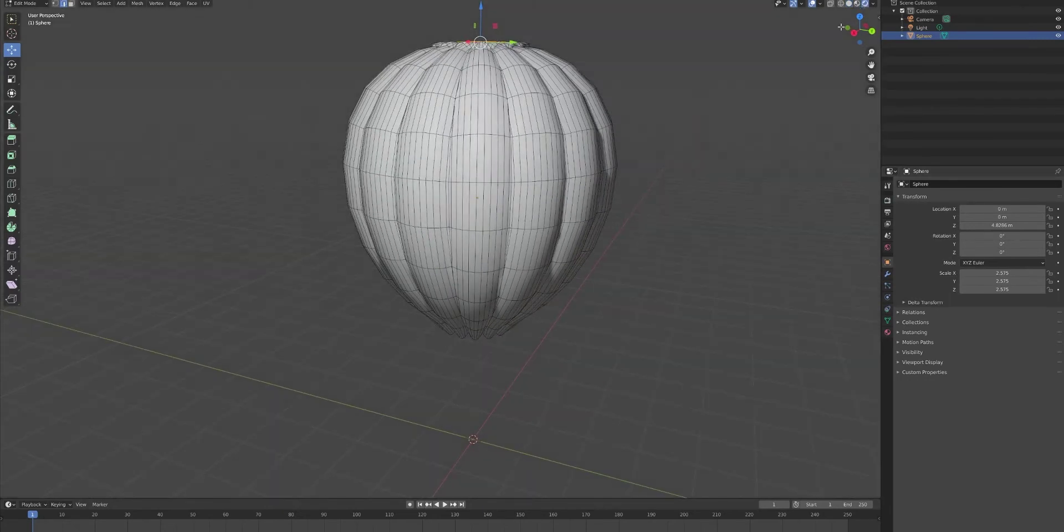
key("Tab")
Give the balloon a new red material and select its middle ring of faces.
left_click(651, 254)
mouse_move(653, 255)
middle_mouse_down()
mouse_move(707, 227)
mouse_move(536, 235)
middle_mouse_up()
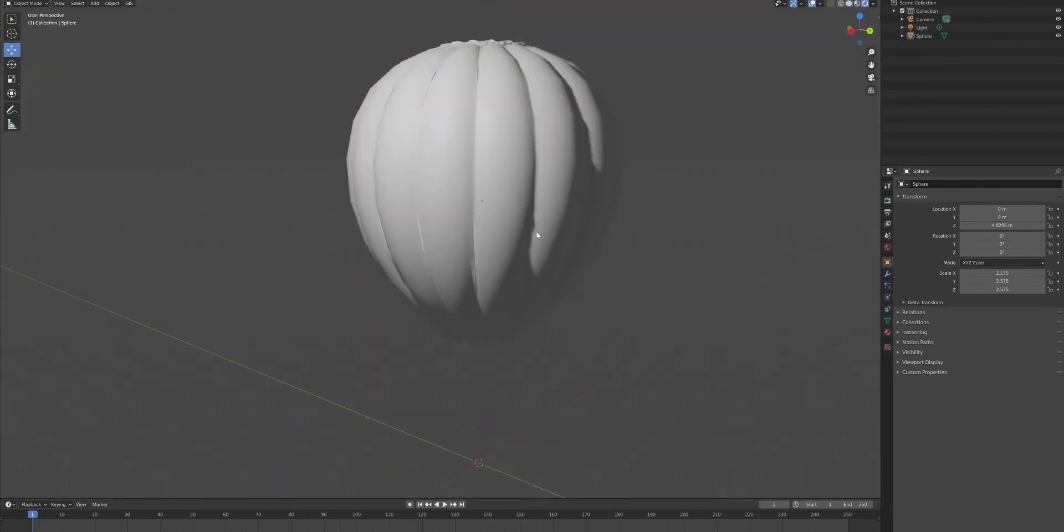
key("Tab")
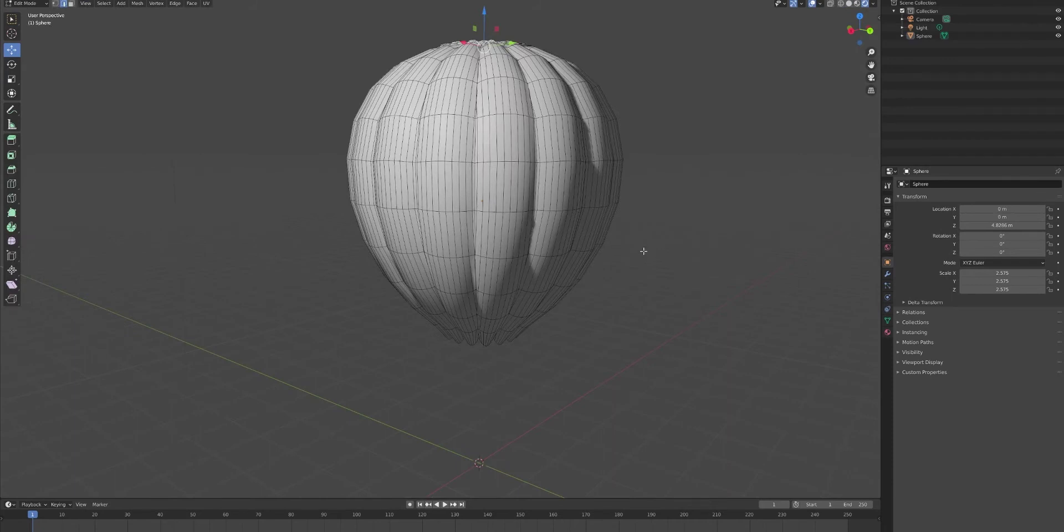
left_click(888, 331)
left_click(975, 218)
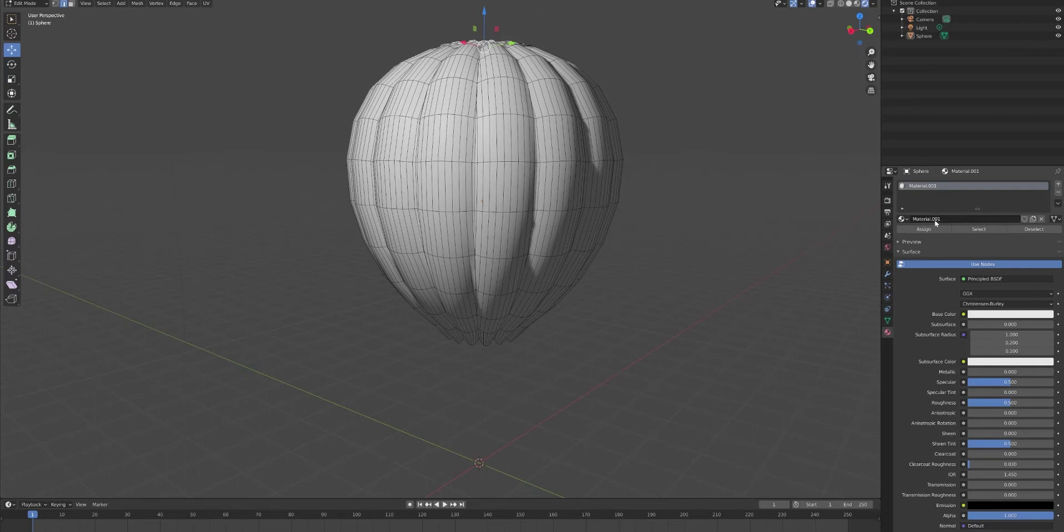
left_click(1010, 313)
left_click_drag(1003, 235, 1005, 255)
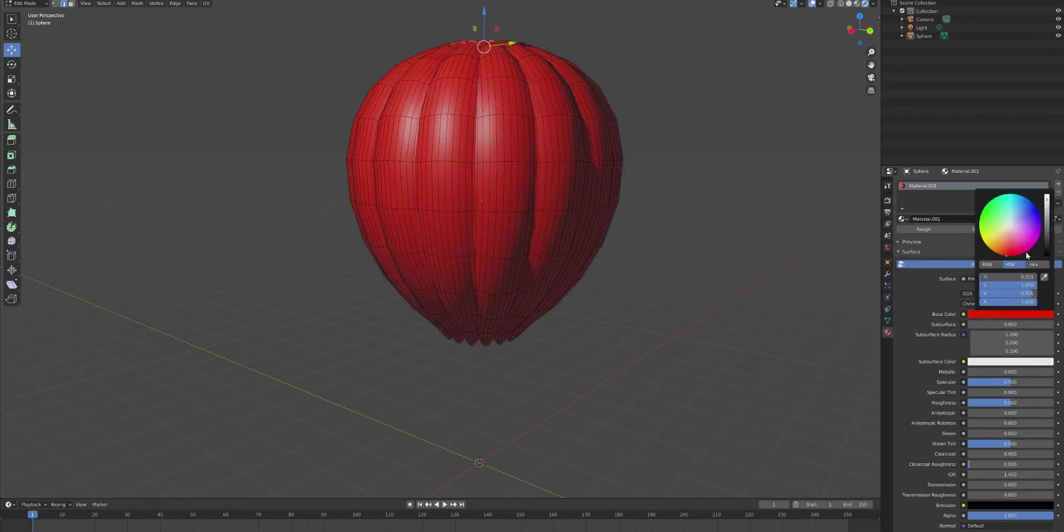
left_click(555, 192)
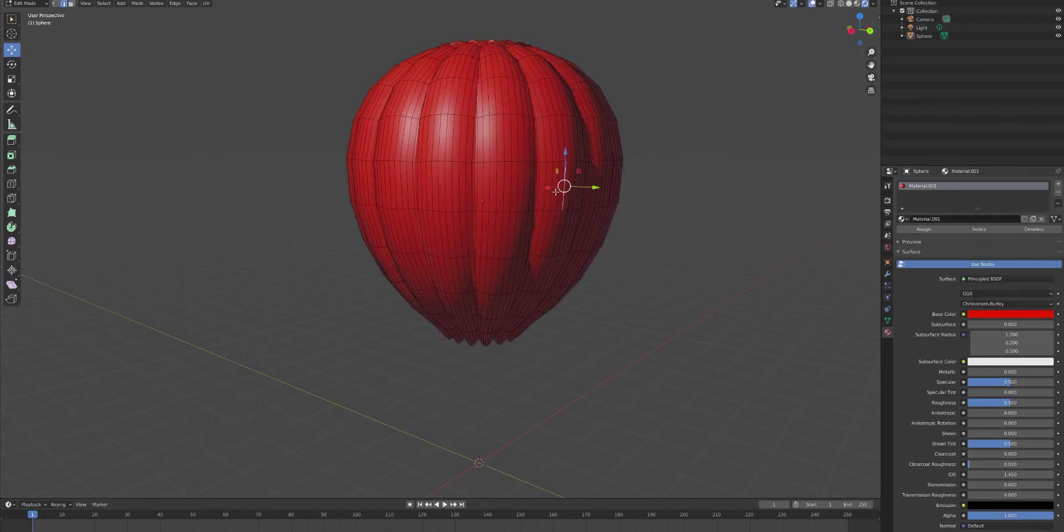
left_click(71, 4)
left_click(481, 189, "alt")
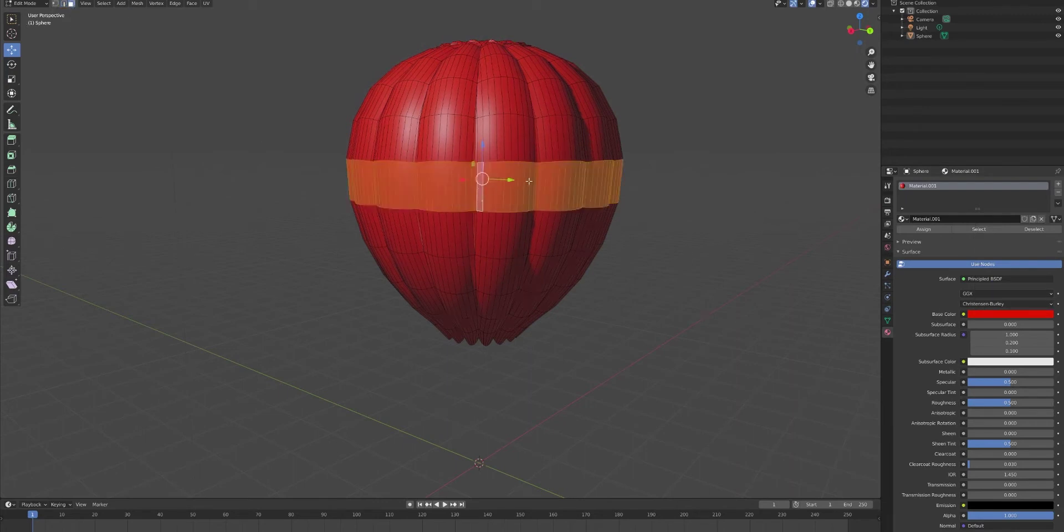
Add a second material slot with a new yellowish-orange material.
left_click(1058, 186)
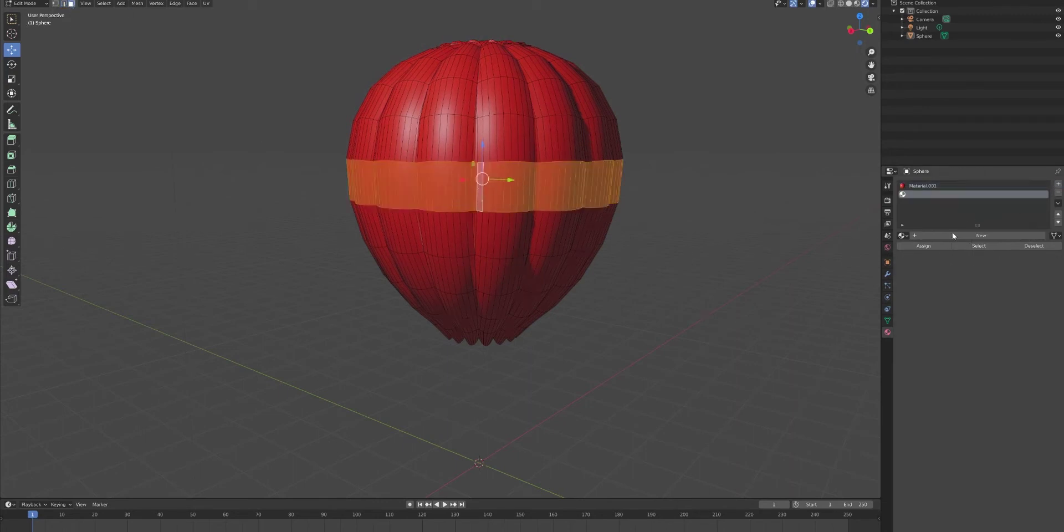
left_click(952, 232)
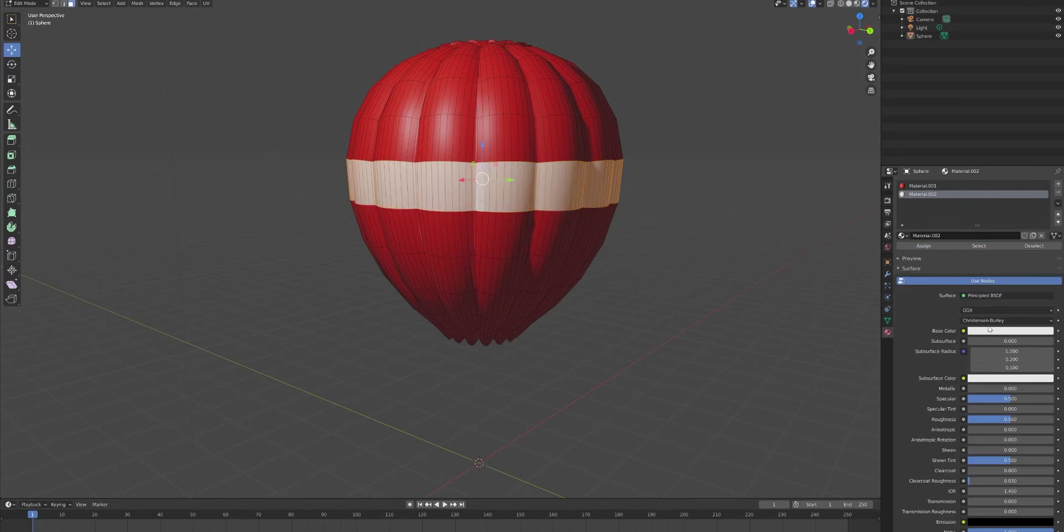
left_click(1010, 333)
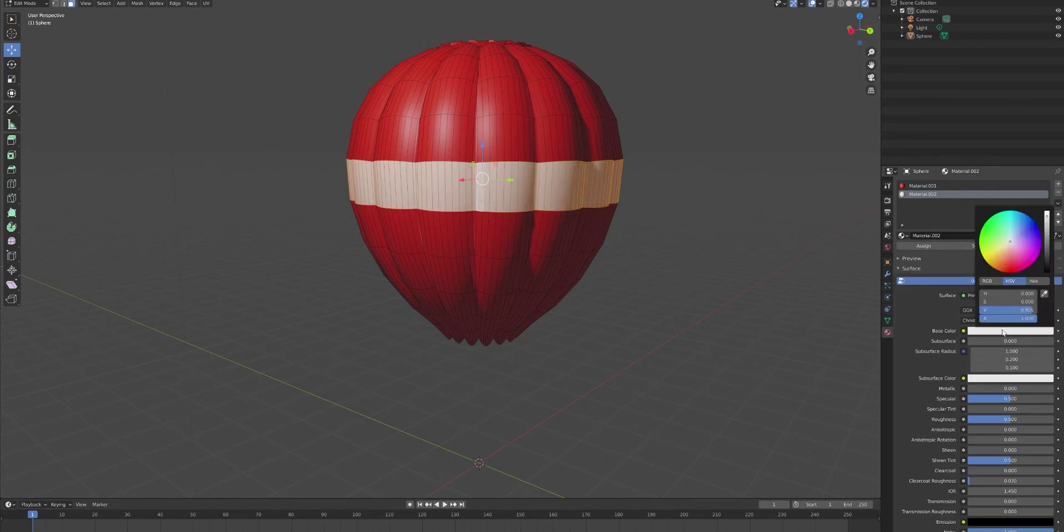
left_click(996, 268)
left_click_drag(996, 268, 993, 267)
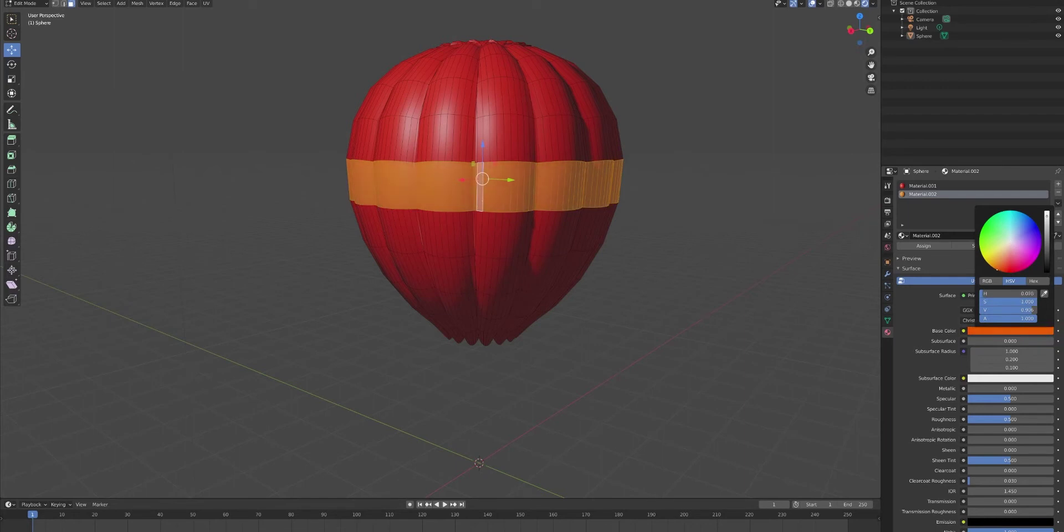
left_click(923, 186)
Assign the yellow material to an upper and a lower ring of faces.
key("alt+a")
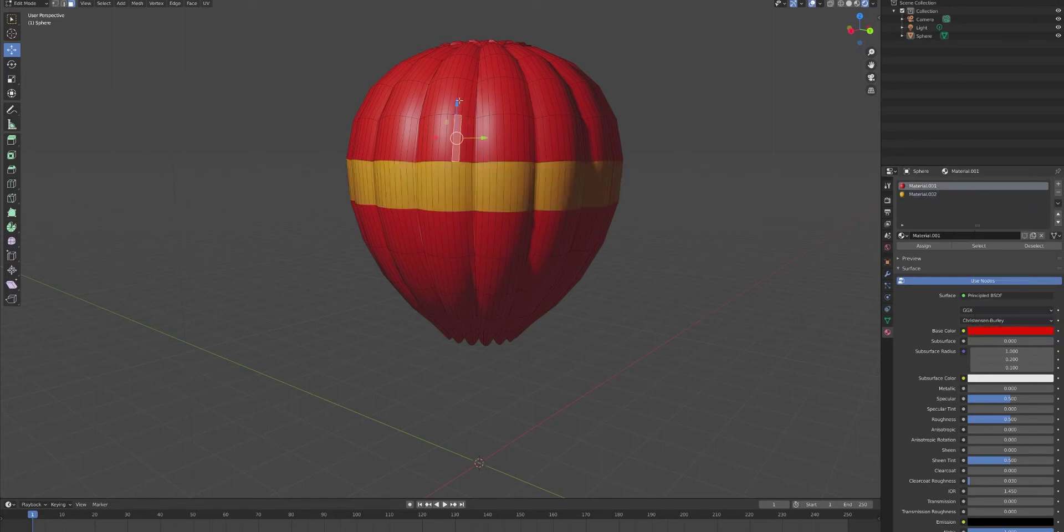
left_click(484, 95, "alt")
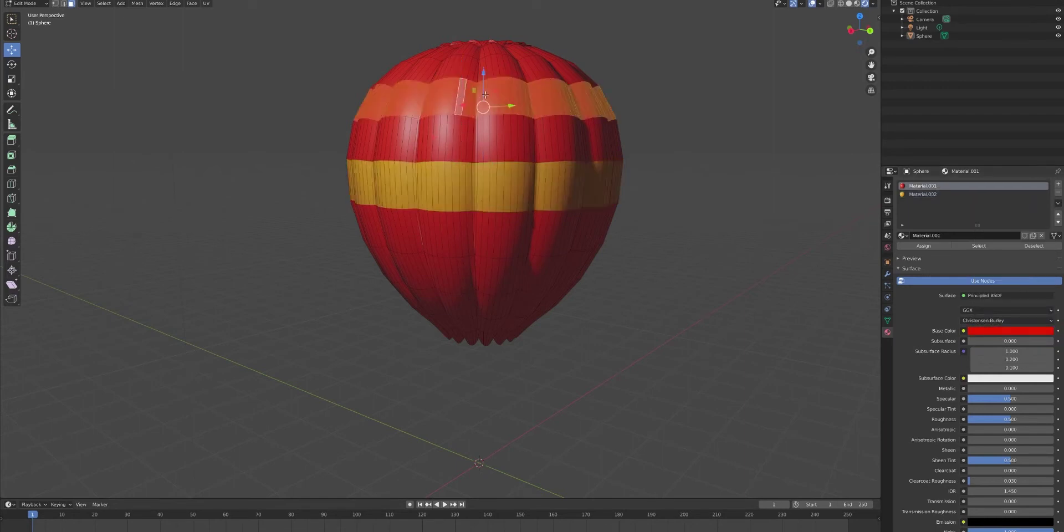
left_click(949, 194)
left_click(929, 246)
left_click(477, 267)
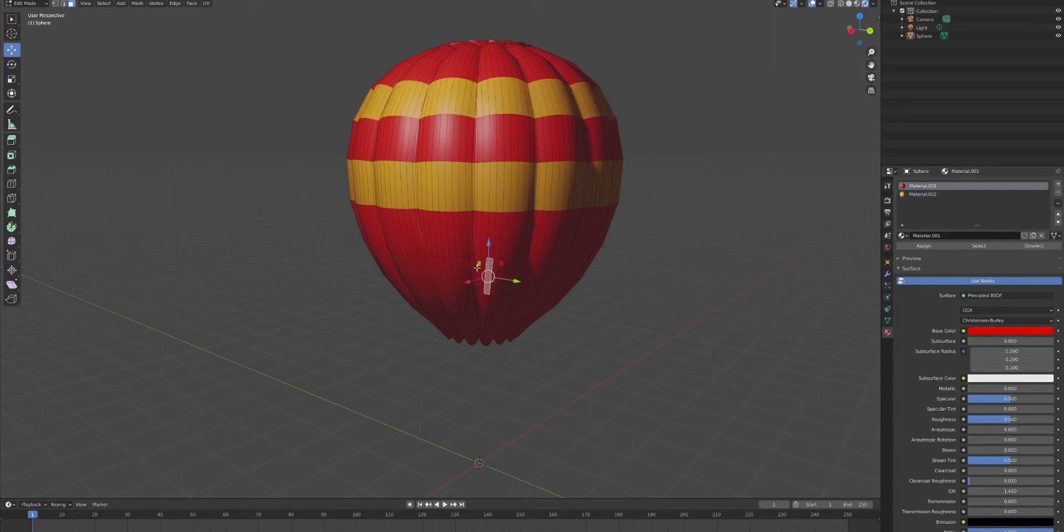
left_click(923, 194)
left_click(924, 246)
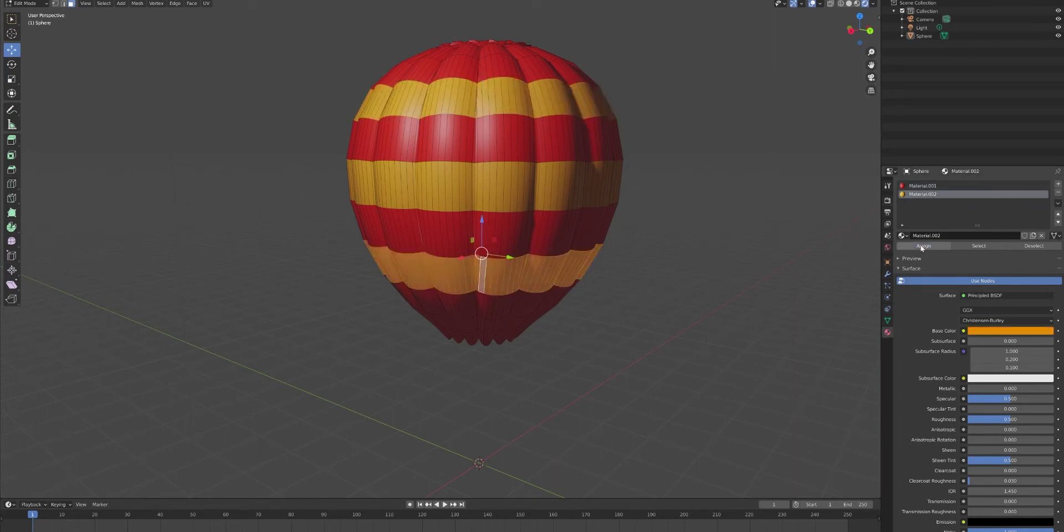
Assign the yellow material to the topmost ring of faces to finish the stripes.
left_click(486, 323, "alt")
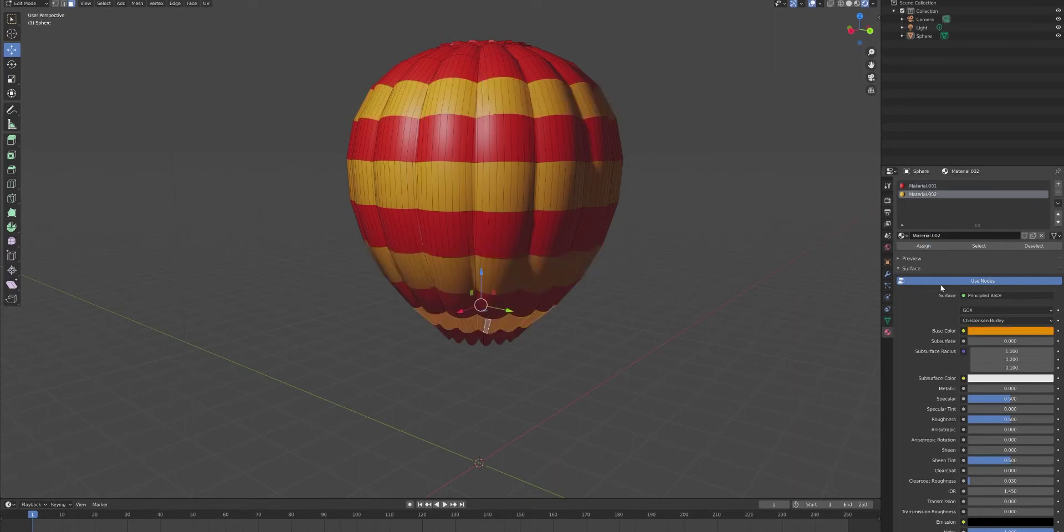
middle_click_drag(519, 280, 512, 189)
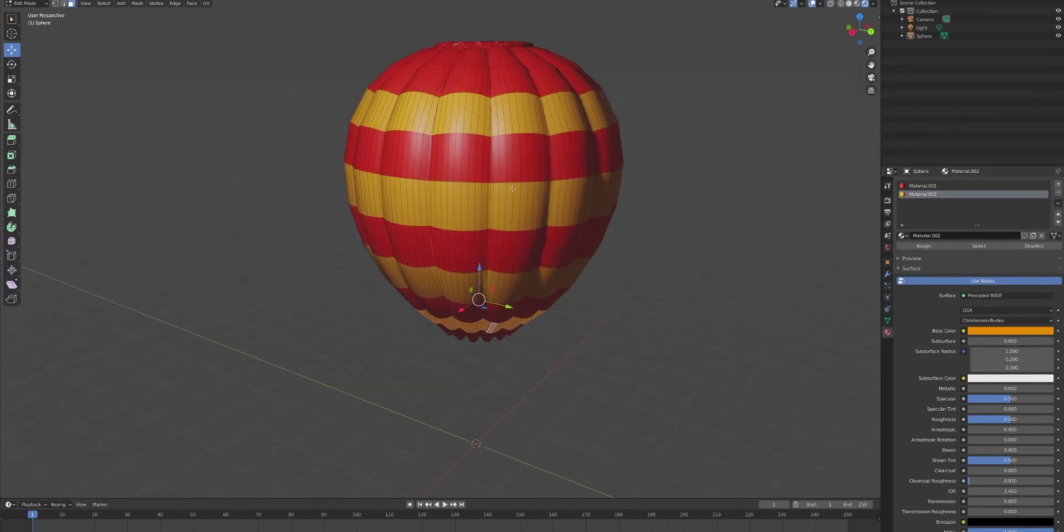
left_click(497, 64, "alt")
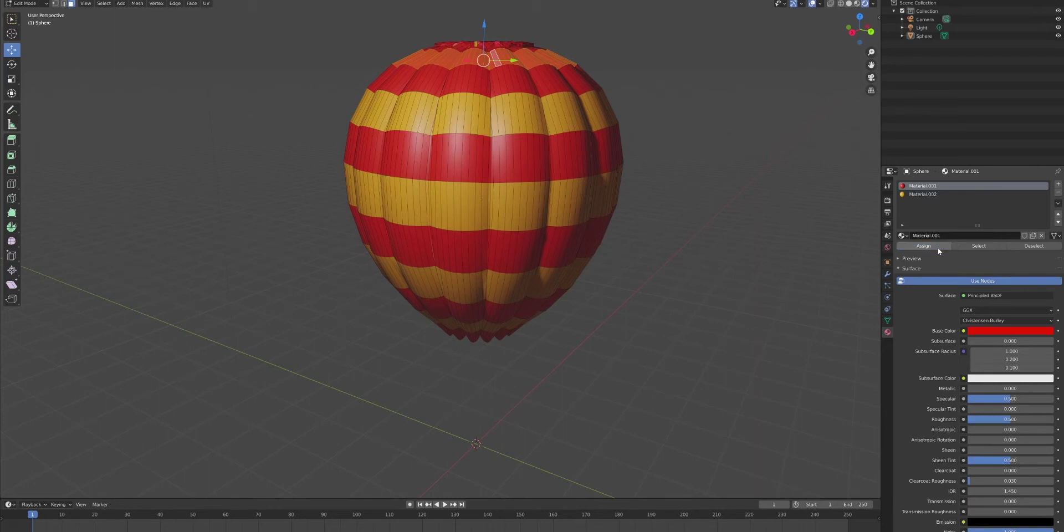
left_click(923, 194)
left_click(923, 245)
Back in Object Mode, find the Dynamic Sky add-on in Preferences by searching 'DYN'.
key("Tab")
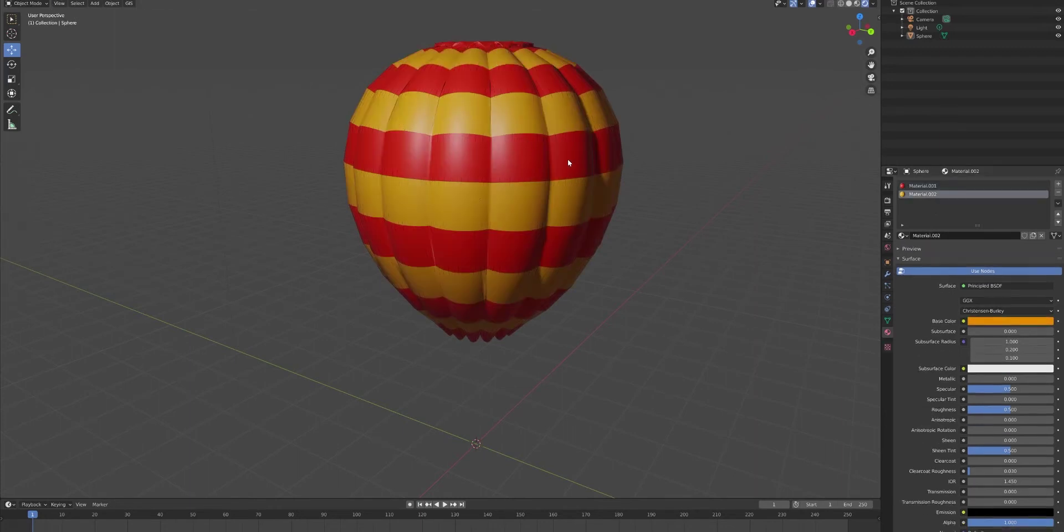
mouse_move(567, 159)
middle_mouse_down()
mouse_move(635, 195)
mouse_move(572, 204)
mouse_move(525, 280)
middle_mouse_up()
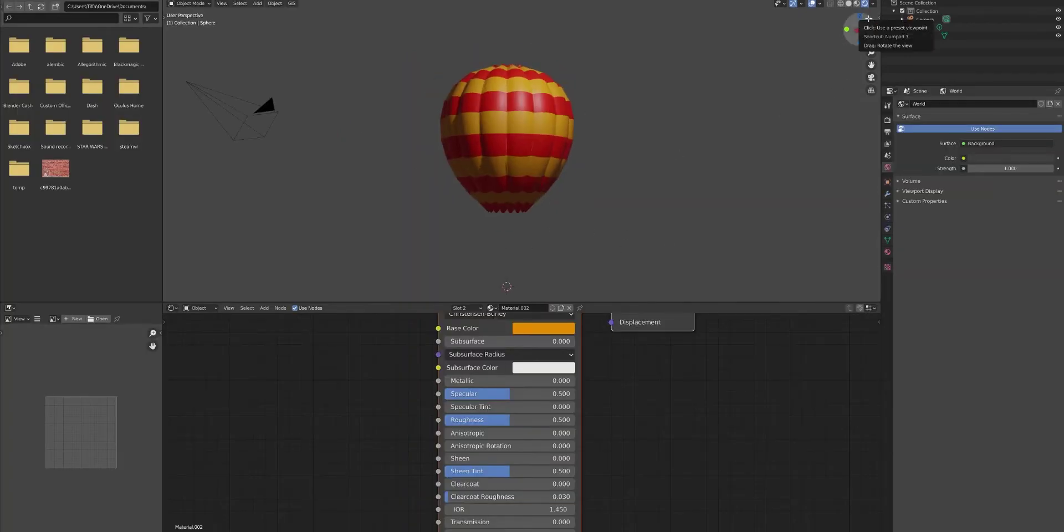
left_click(877, 17)
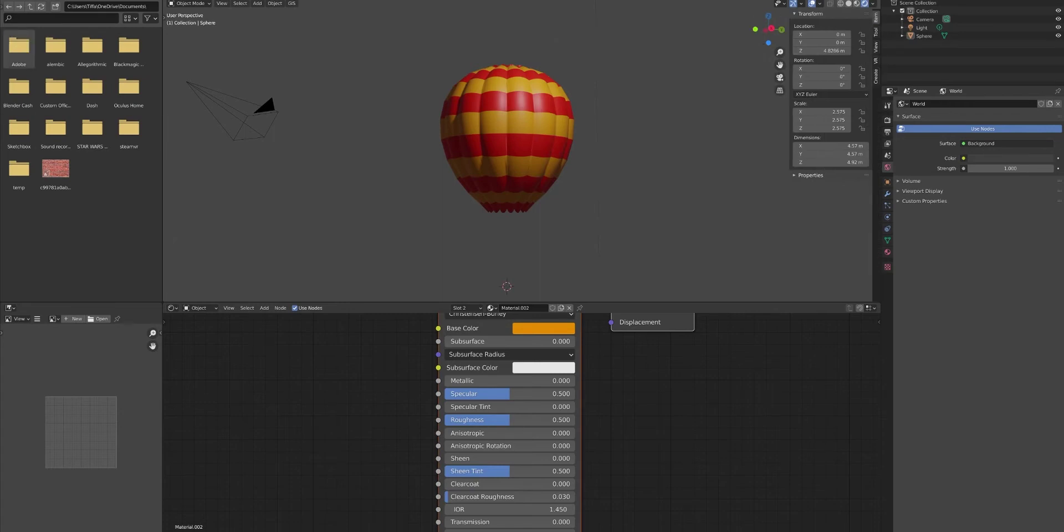
left_click(34, 1)
left_click(56, 101)
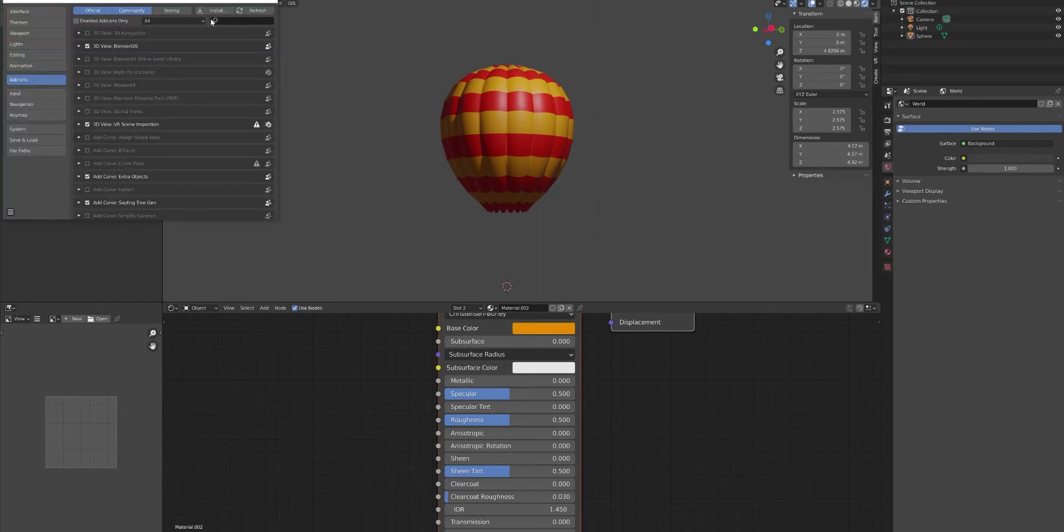
left_click(212, 21)
type("DYN")
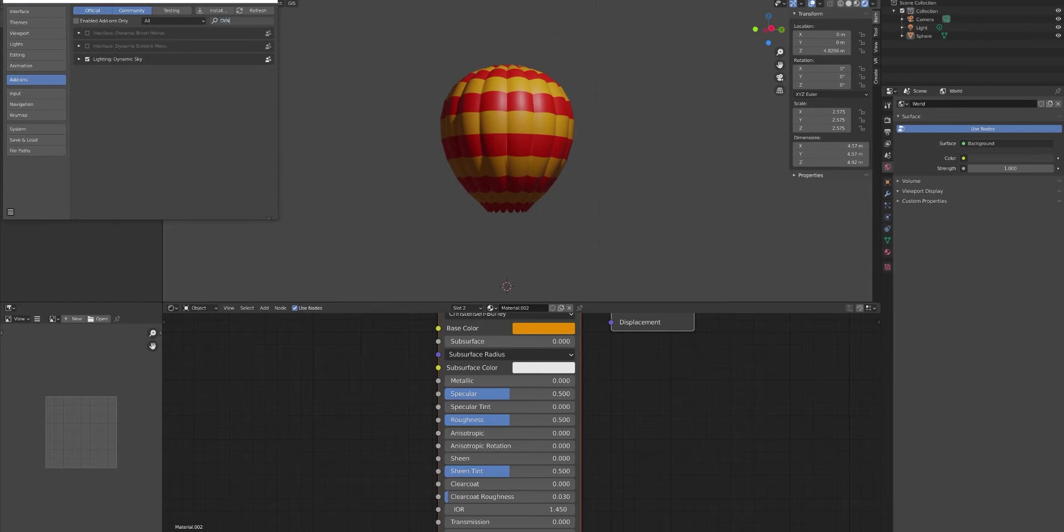
left_click(270, 1)
Create a new dynamic sky from the sidebar's Create tab.
left_click(876, 79)
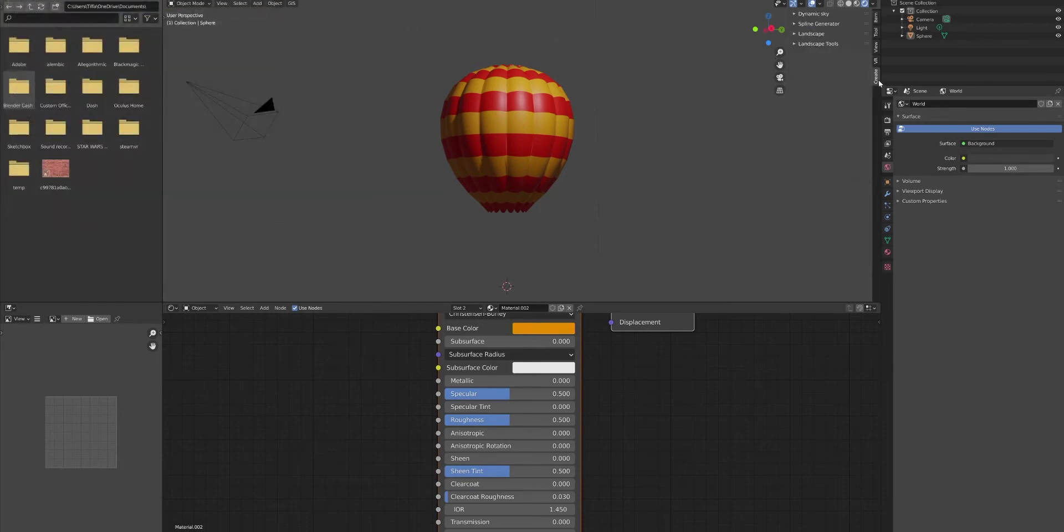
left_click(813, 13)
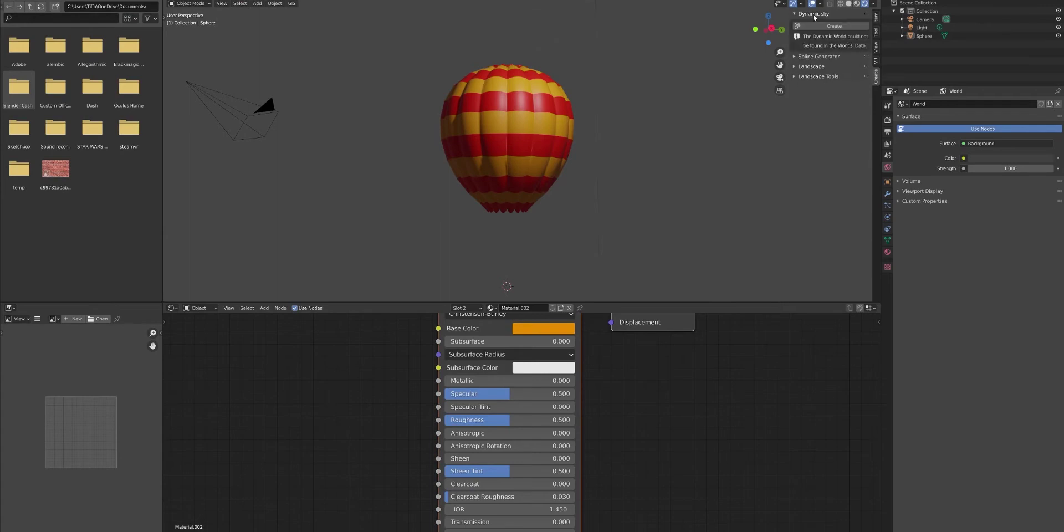
left_click(833, 26)
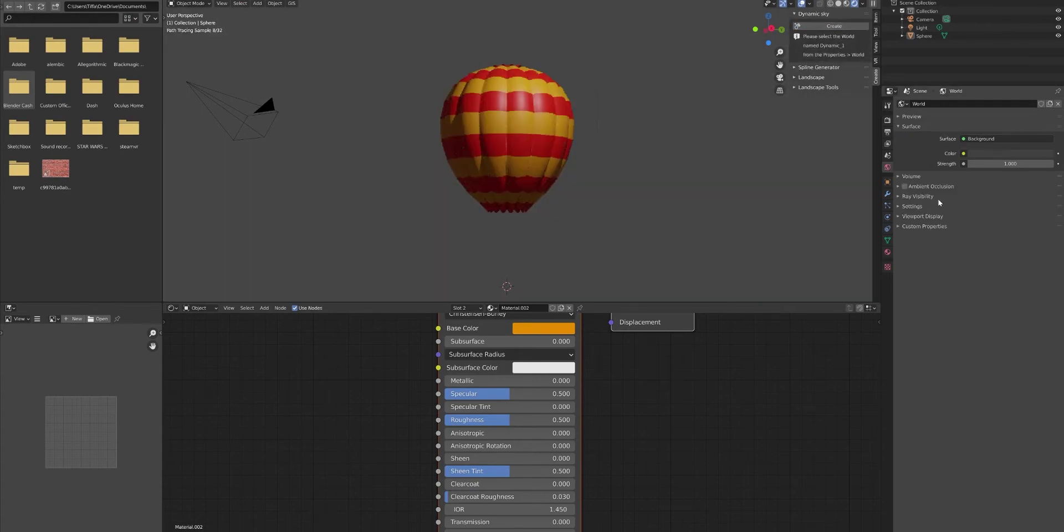
Set the scene's World to Dynamic_1 in the world settings.
left_click(888, 252)
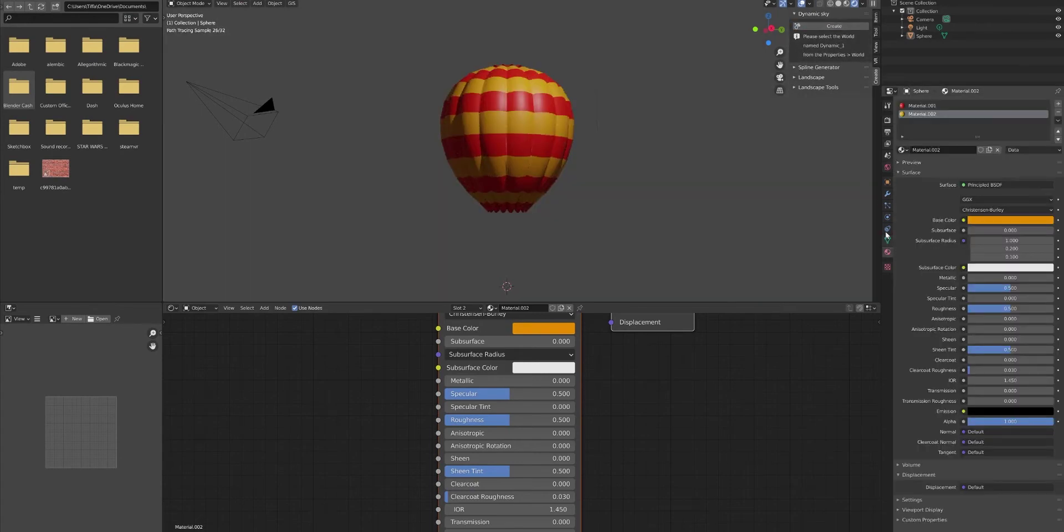
left_click(888, 167)
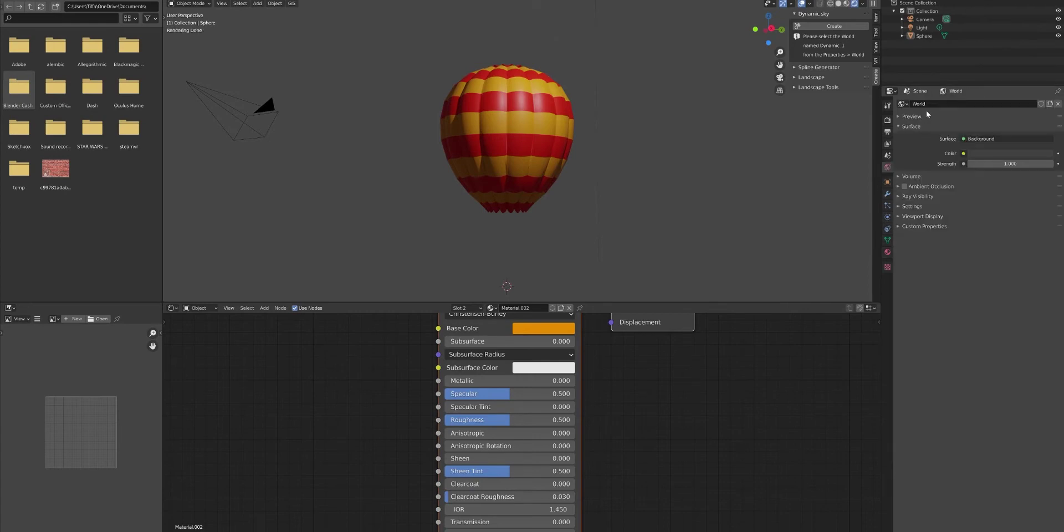
left_click(902, 104)
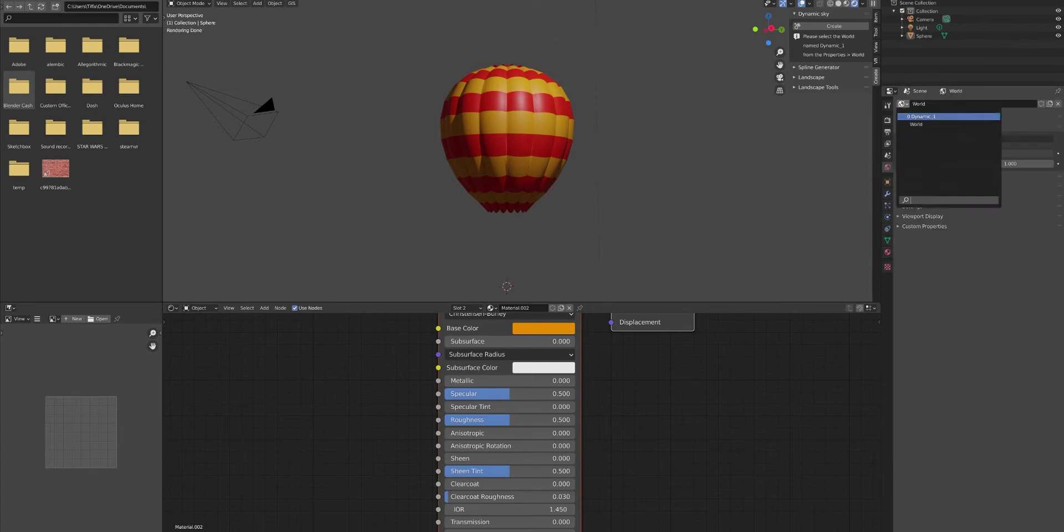
left_click(921, 122)
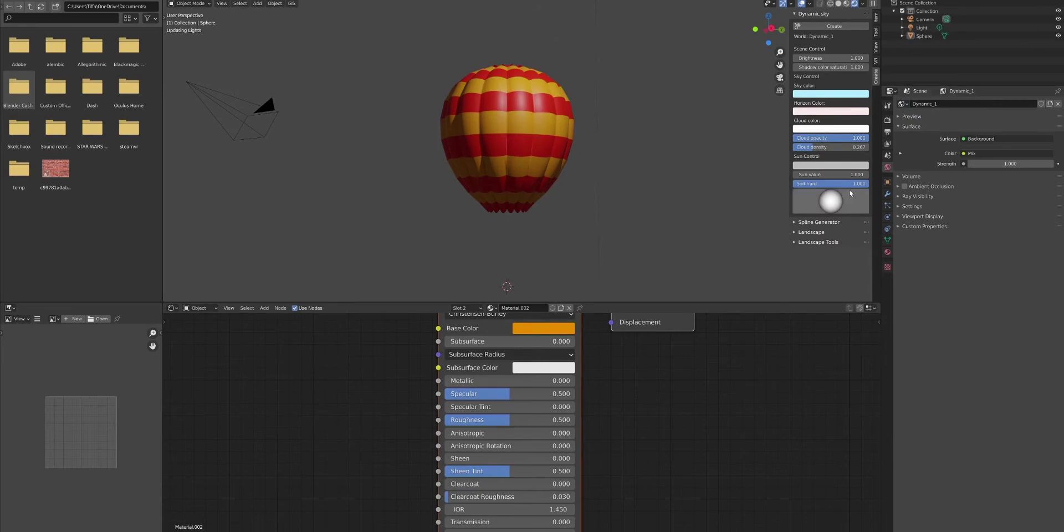
scroll(592, 219, "down", 2)
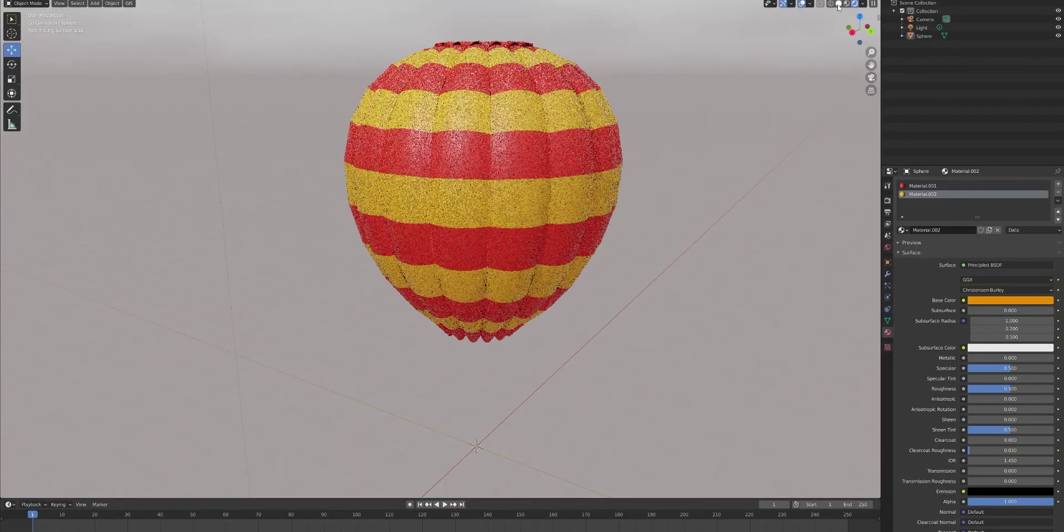
In solid shading, add a Sun light and move it up above the balloon.
left_click(839, 4)
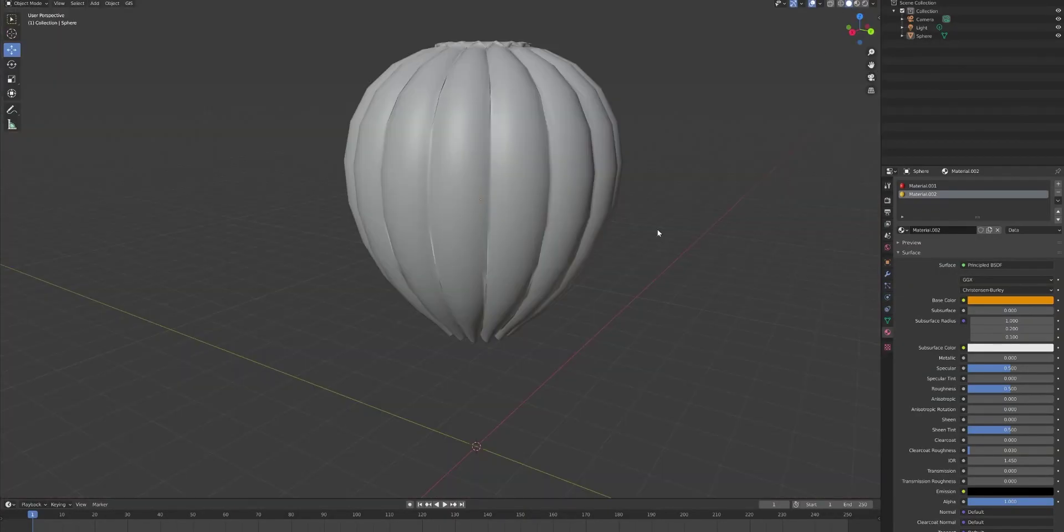
scroll(657, 228, "down", 5)
scroll(603, 271, "down", 1)
key("shift+a")
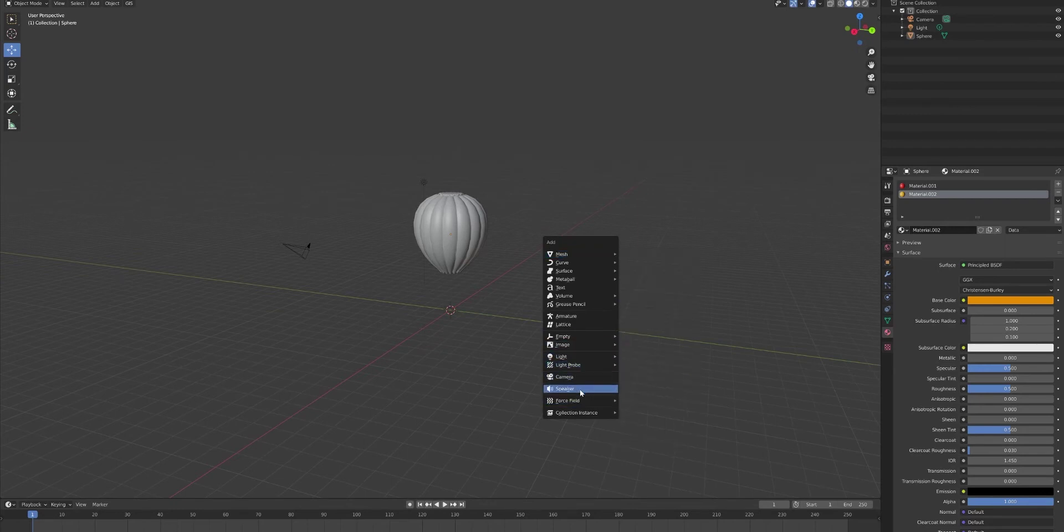
mouse_move(561, 356)
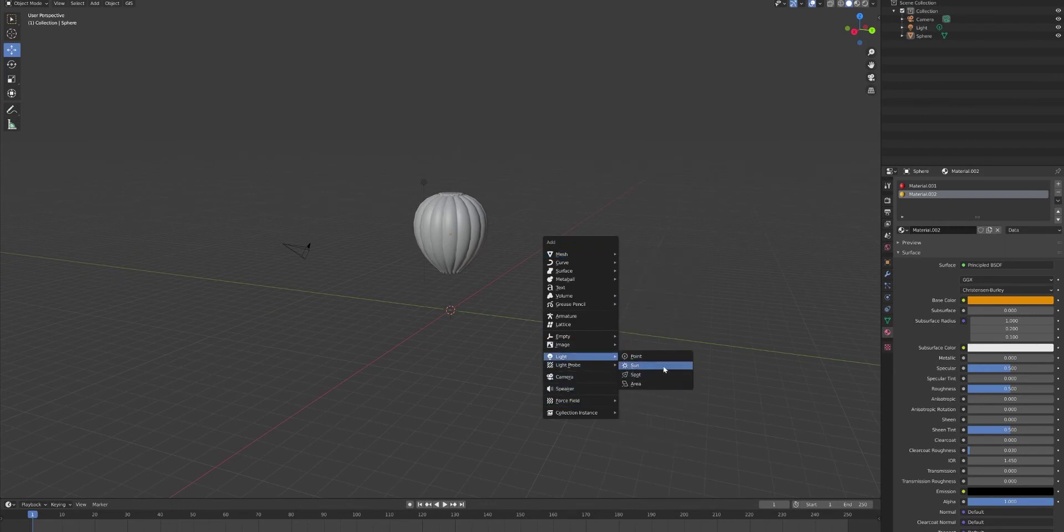
left_click(664, 370)
mouse_move(449, 284)
left_mouse_down()
mouse_move(450, 147)
mouse_move(475, 177)
mouse_move(573, 178)
left_mouse_up()
Aim the Sun's rays straight down, checking from the front and side views.
key("KP_1")
left_click_drag(534, 222, 431, 241)
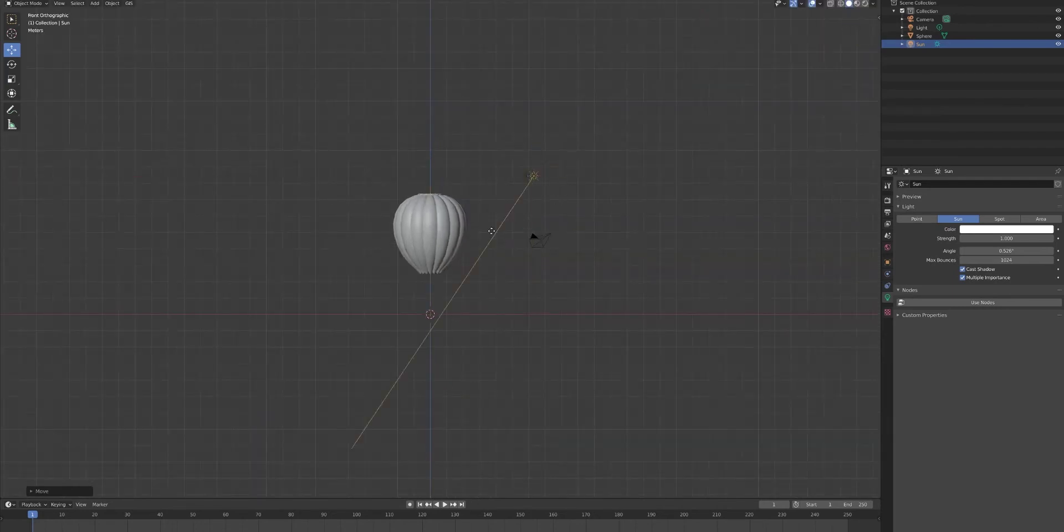
key("ctrl+KP_3")
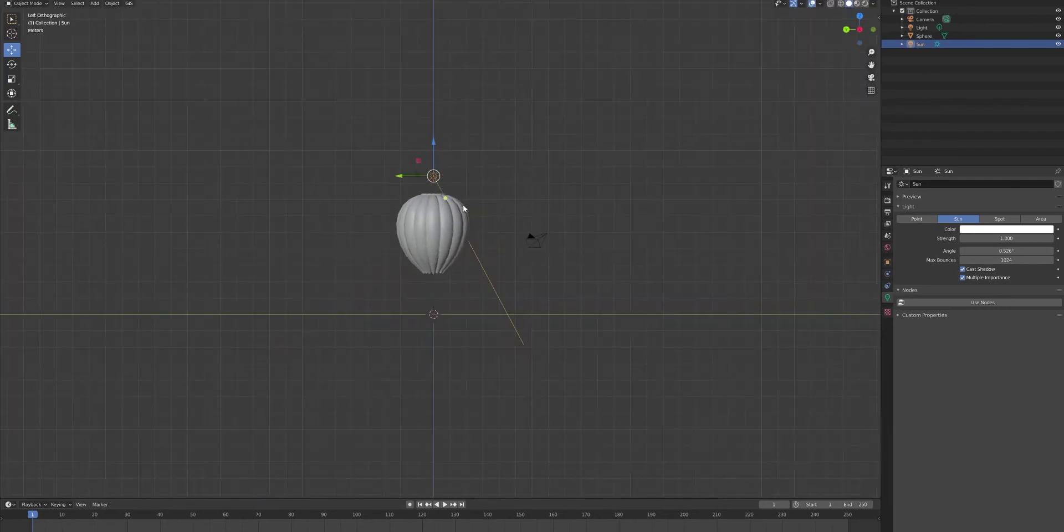
left_click_drag(515, 202, 521, 237)
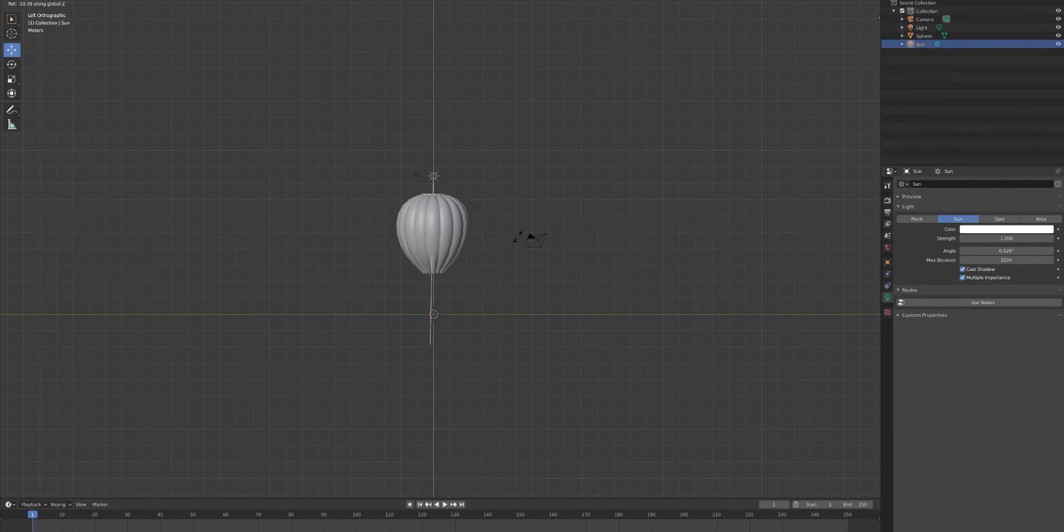
mouse_move(559, 240)
middle_mouse_down()
mouse_move(599, 256)
mouse_move(531, 212)
middle_mouse_up()
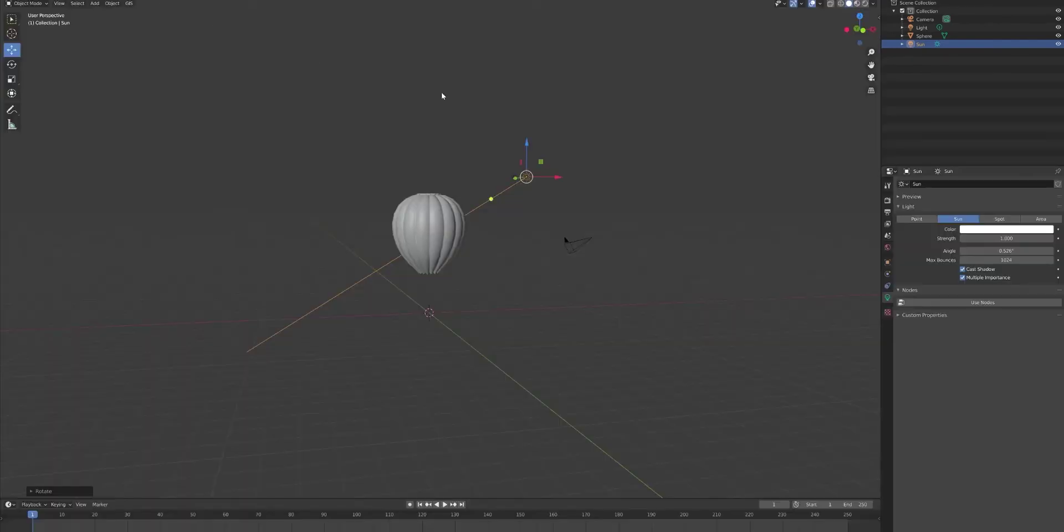
Reselect the Sun and raise it well above the balloon.
left_click(530, 165)
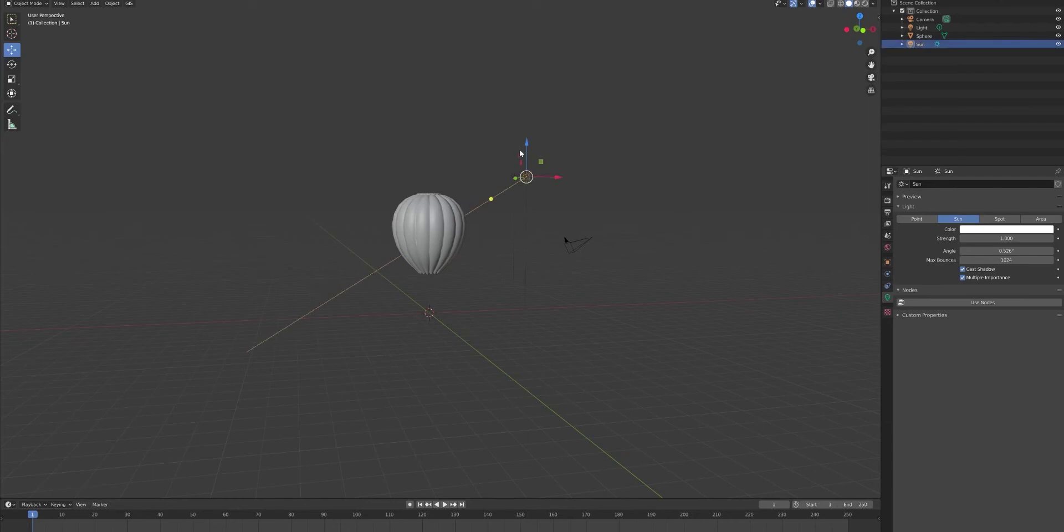
mouse_move(527, 178)
left_mouse_down()
mouse_move(526, 208)
mouse_move(585, 184)
left_mouse_up()
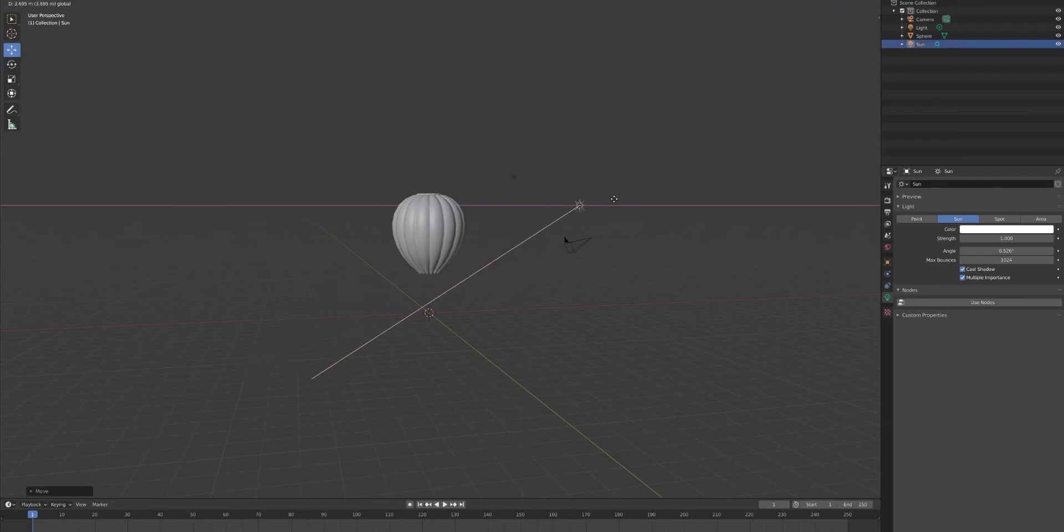
left_click(598, 189)
left_click(587, 206)
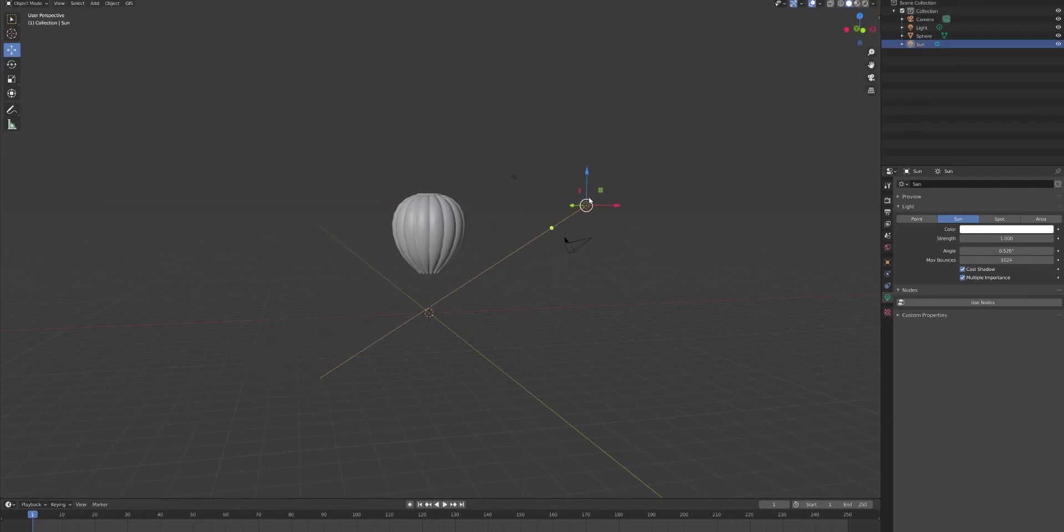
left_click(588, 204)
left_click_drag(587, 178, 587, 122)
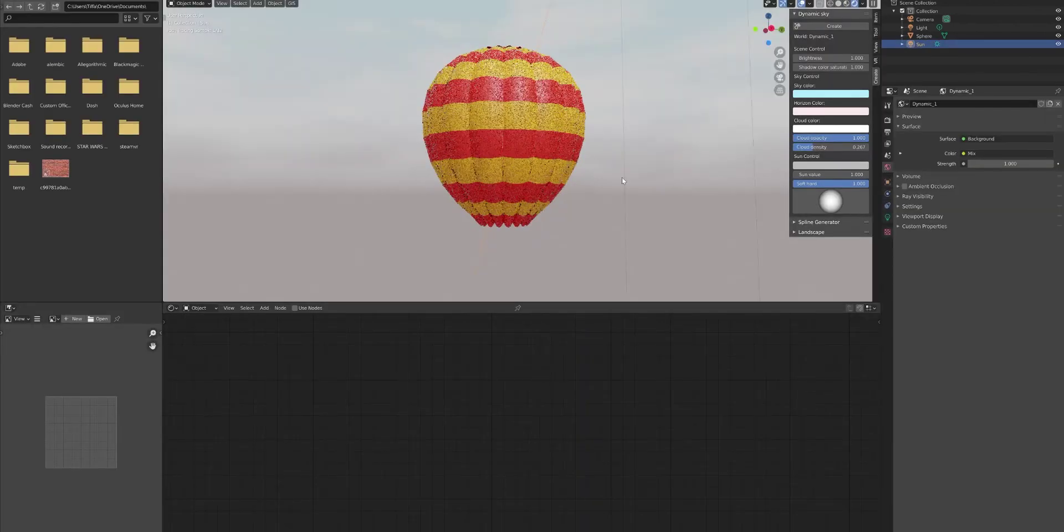
Insert a Mix Shader between the balloon's Principled BSDF and the Material Output.
left_click(531, 202)
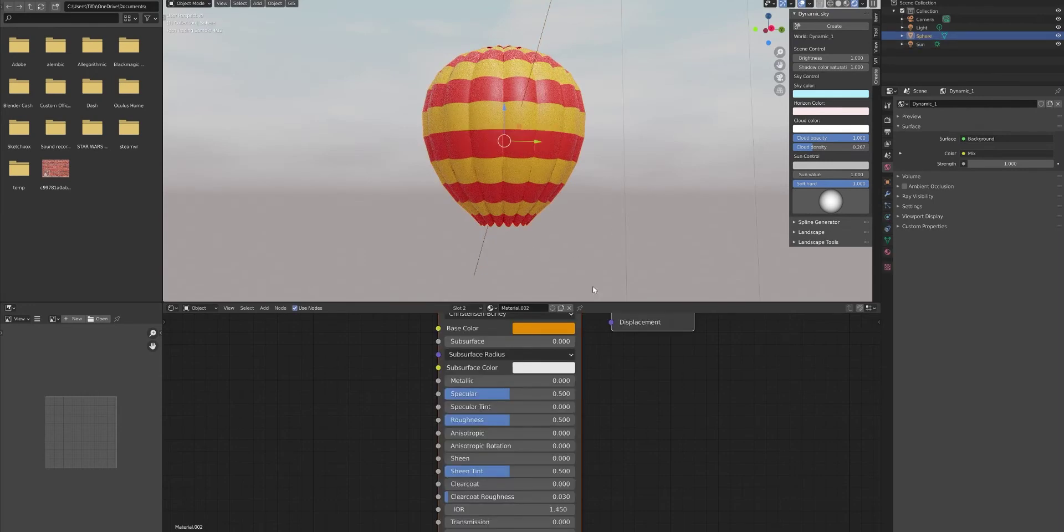
left_click_drag(571, 331, 736, 333)
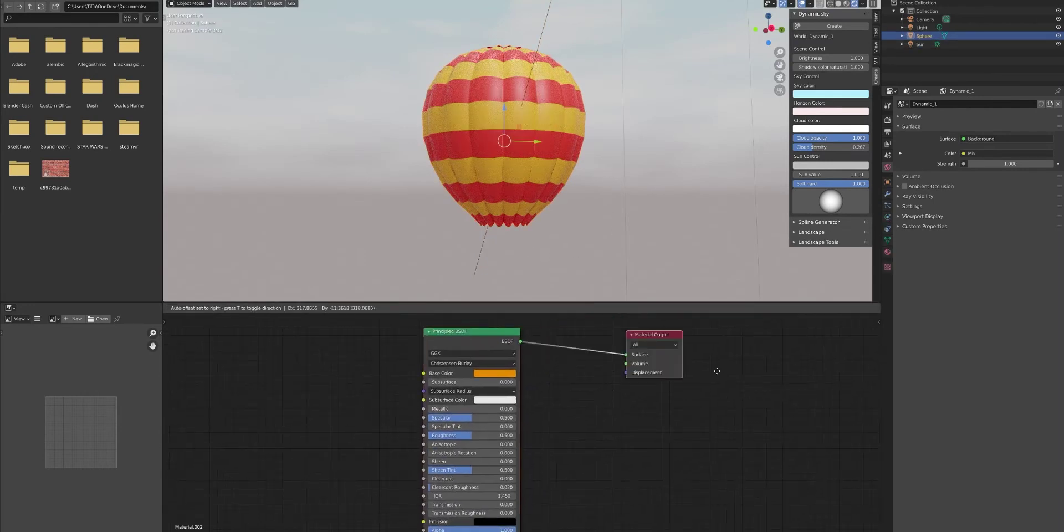
key("shift+a")
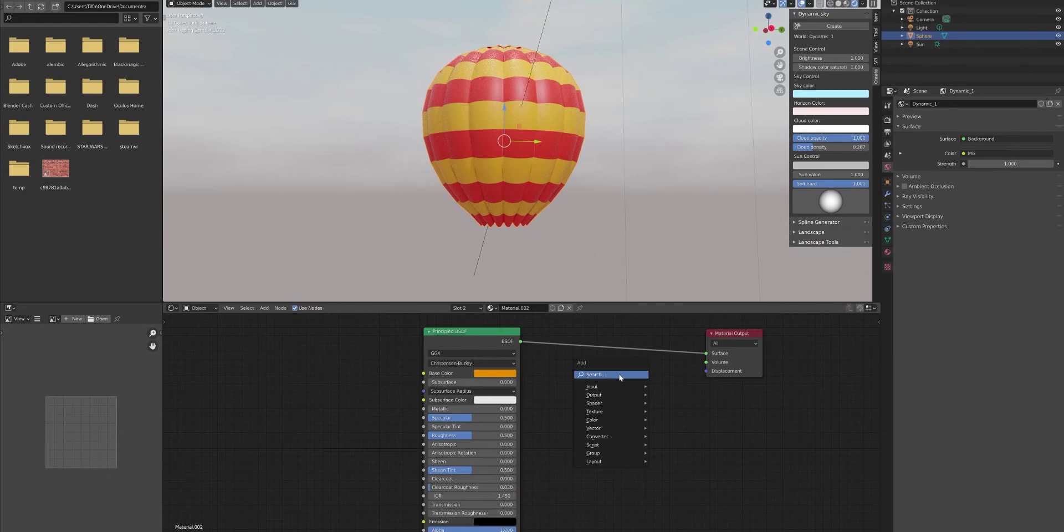
left_click(619, 375)
type("mix")
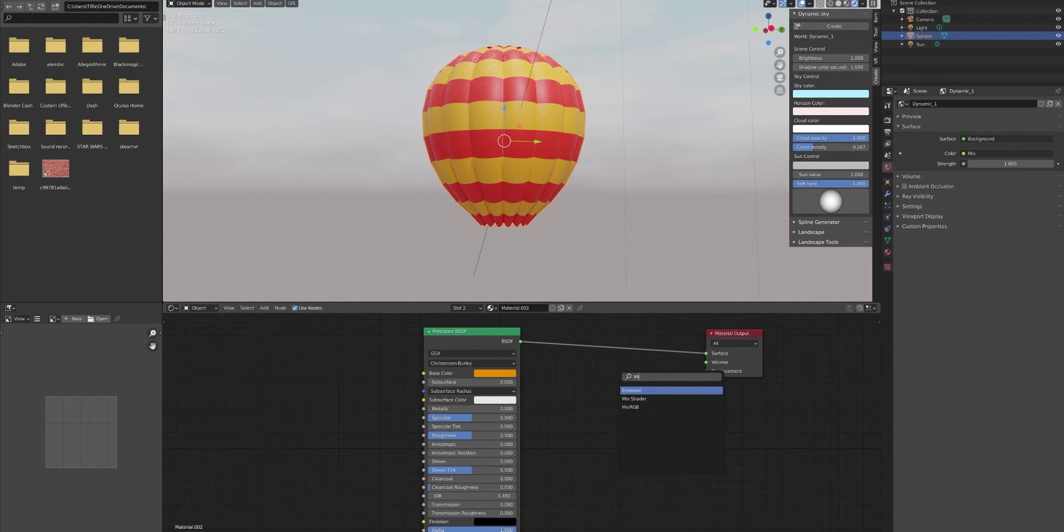
key("Return")
left_click(631, 347)
Add a Glossy BSDF and connect it to the Mix Shader's second input.
key("shift+a")
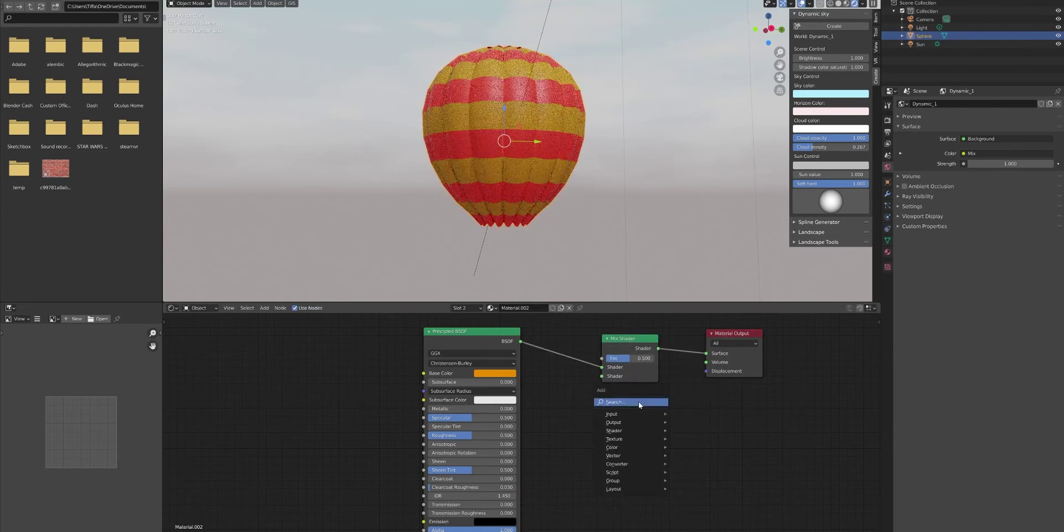
left_click(638, 401)
type("GLO")
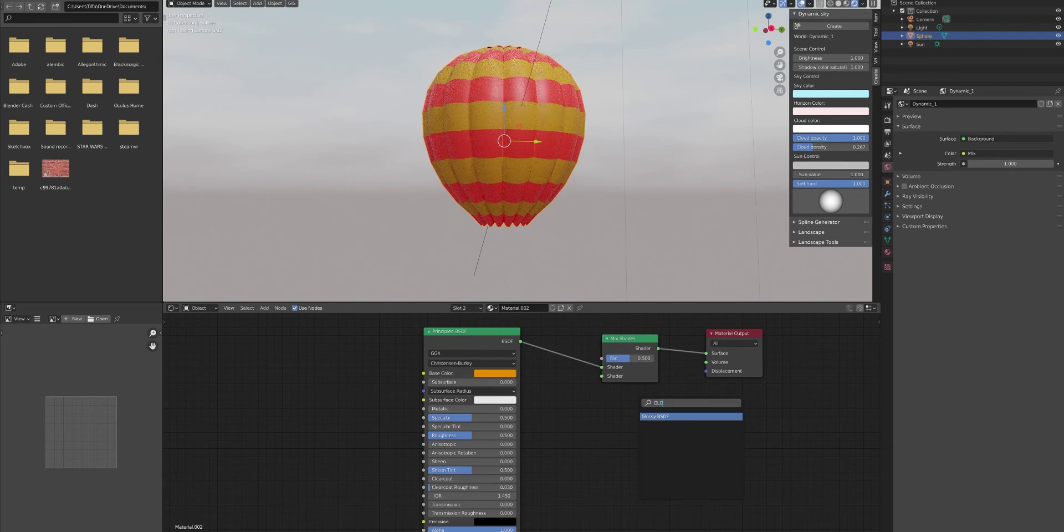
key("Return")
left_click(586, 410)
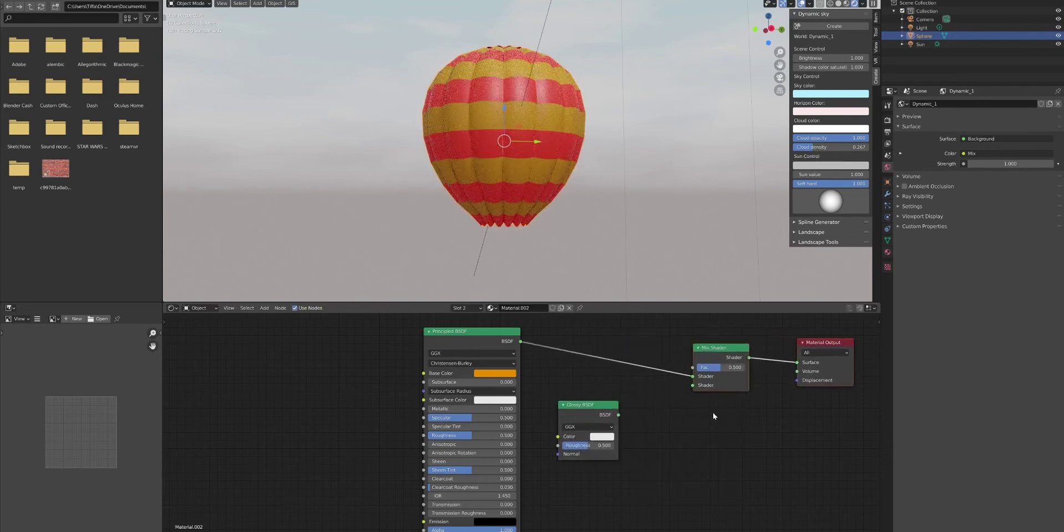
left_click_drag(683, 397, 697, 384)
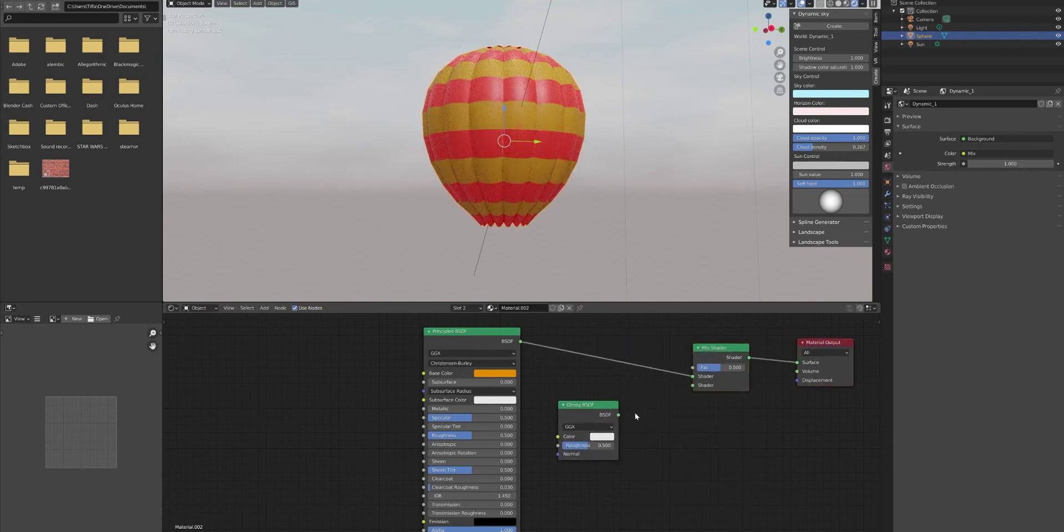
left_click_drag(618, 415, 693, 386)
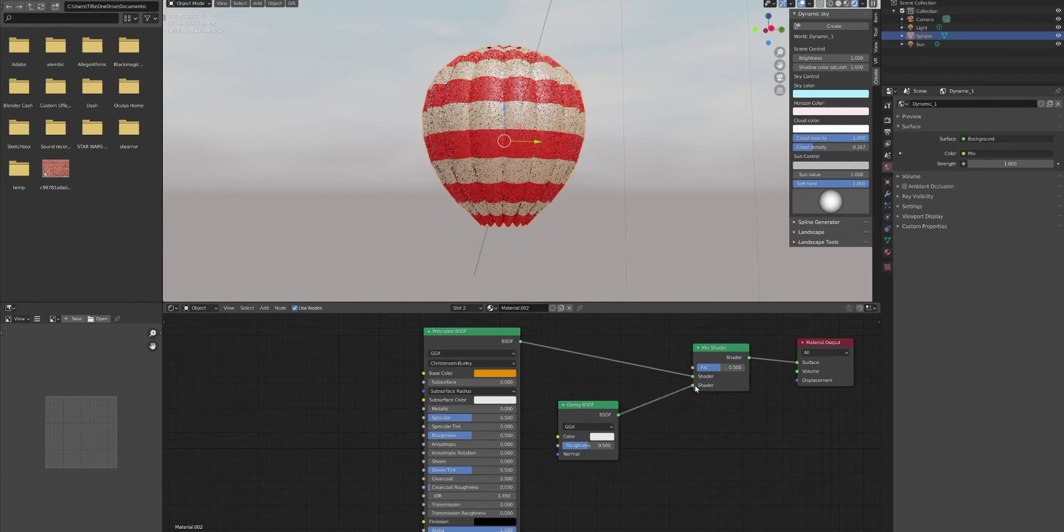
Make the glossy yellow with roughness 0.126, and give the Principled BSDF lower roughness and metallic 0.303.
left_click(601, 437)
key("ctrl+v")
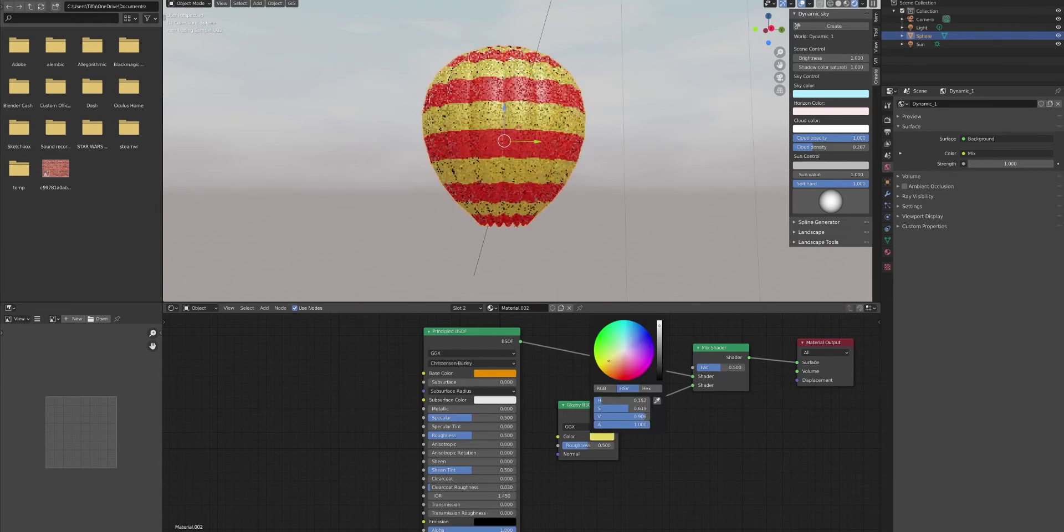
left_click_drag(593, 446, 573, 445)
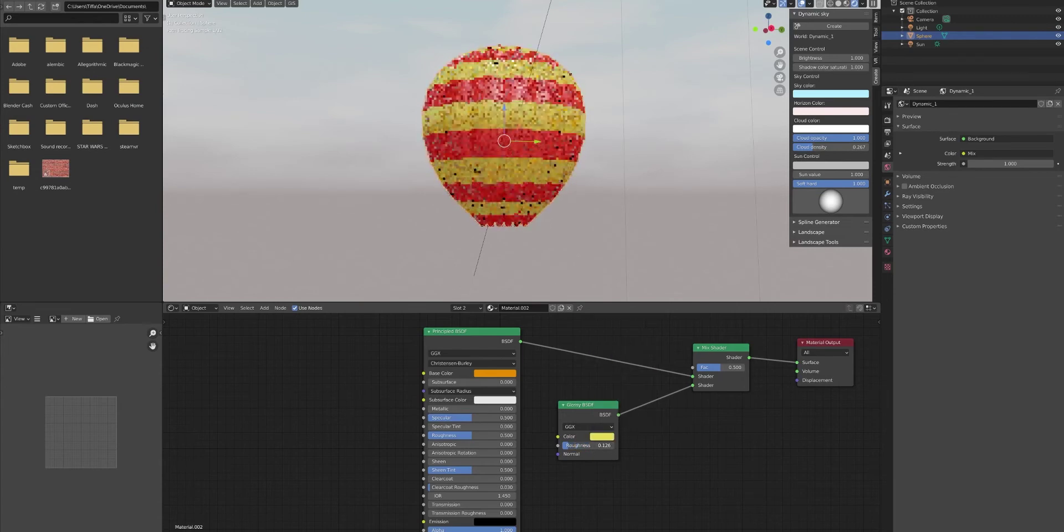
left_click_drag(496, 435, 479, 435)
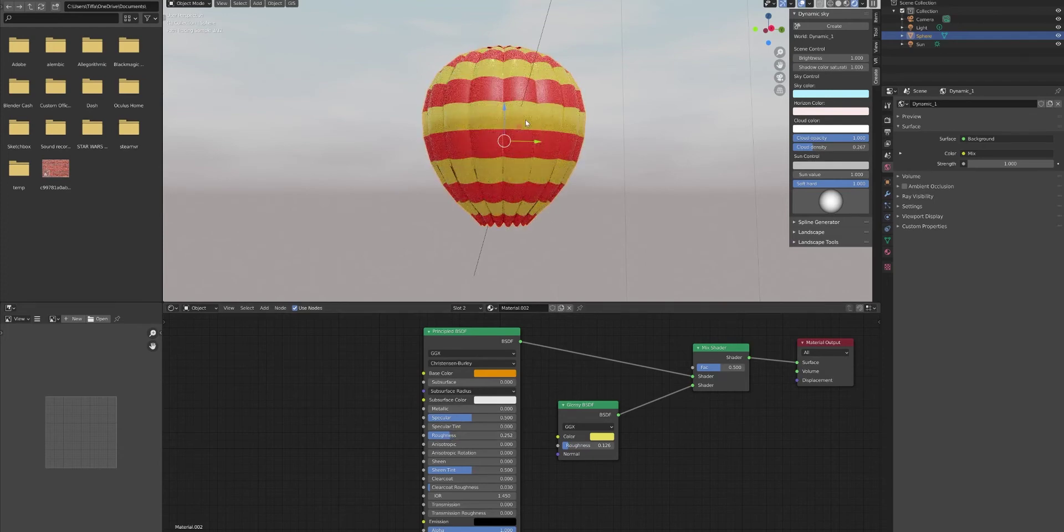
left_click_drag(462, 408, 482, 408)
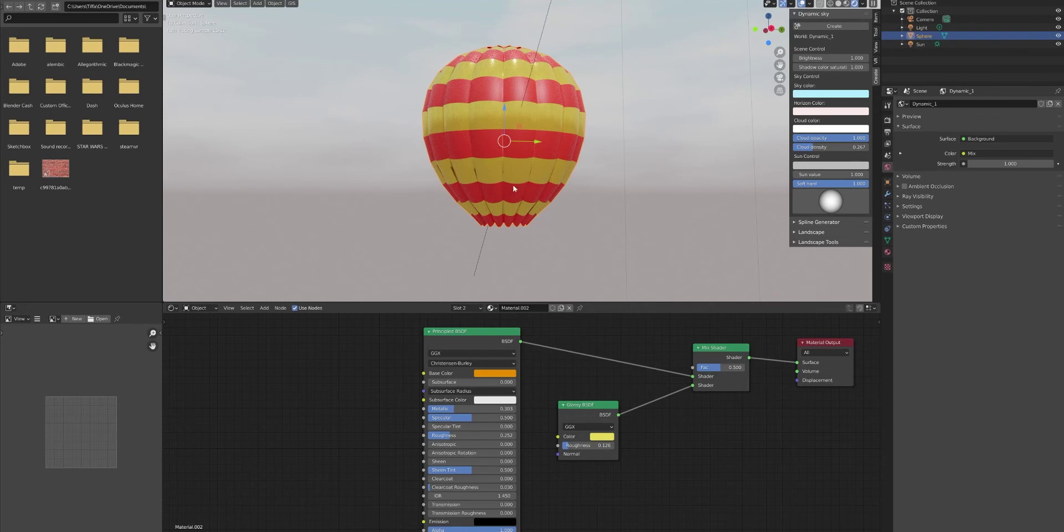
mouse_move(486, 187)
middle_mouse_down()
mouse_move(503, 184)
mouse_move(466, 187)
mouse_move(530, 114)
mouse_move(527, 128)
middle_mouse_up()
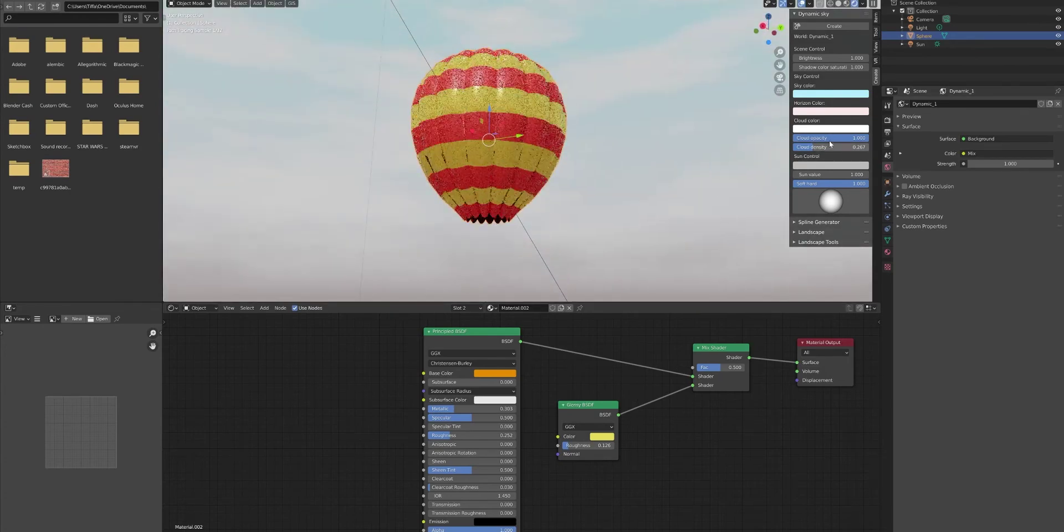
Lower the Dynamic Sky's cloud opacity and density, then deselect and recentre the balloon.
left_click_drag(813, 147, 804, 146)
left_click_drag(868, 138, 798, 141)
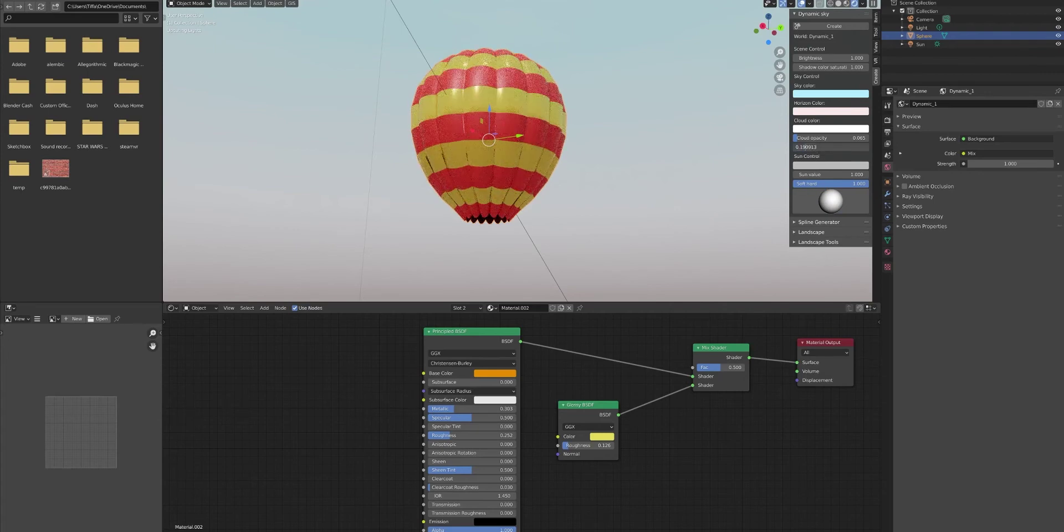
key("alt+a")
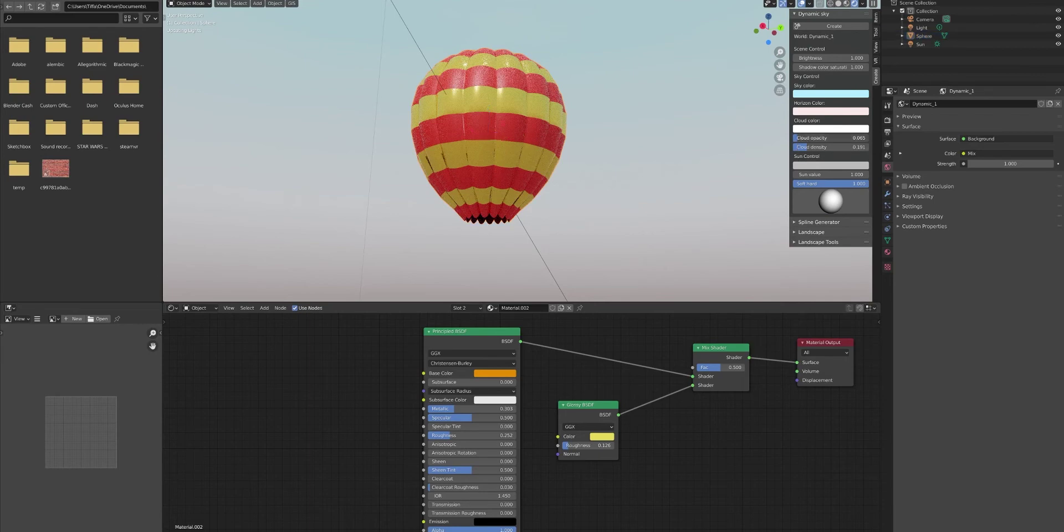
mouse_move(587, 169)
middle_mouse_down()
mouse_move(598, 195)
mouse_move(548, 188)
middle_mouse_up()
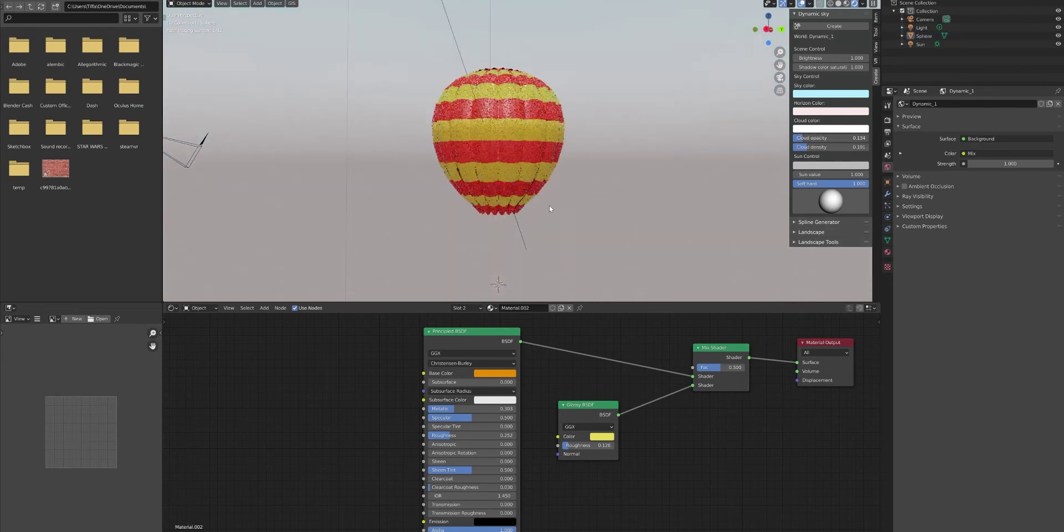
scroll(551, 188, "up", 3)
scroll(551, 188, "down", 1)
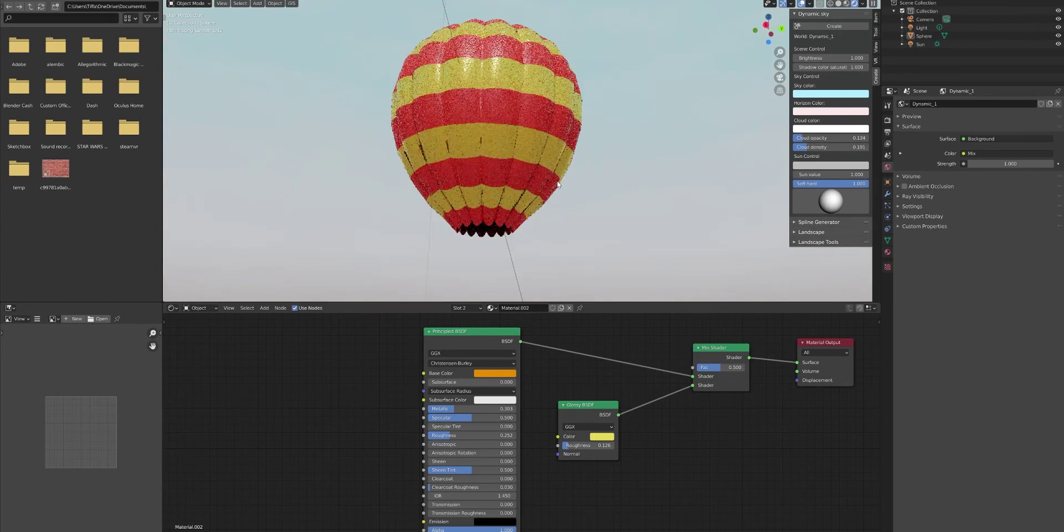
middle_click_drag(567, 175, 544, 198, "shift")
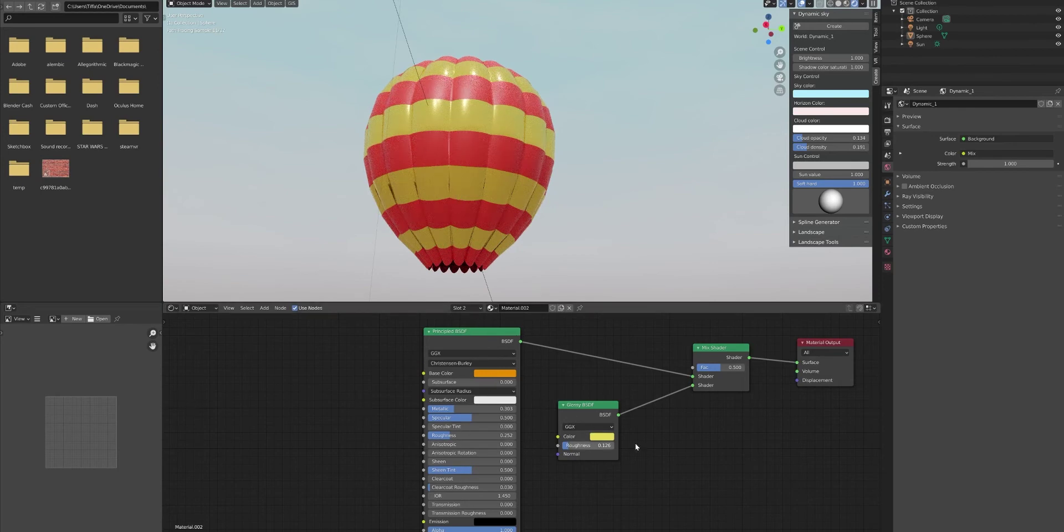
left_click(887, 252)
In Material.001, insert a Mix Shader between the Principled BSDF and the output.
left_click(929, 106)
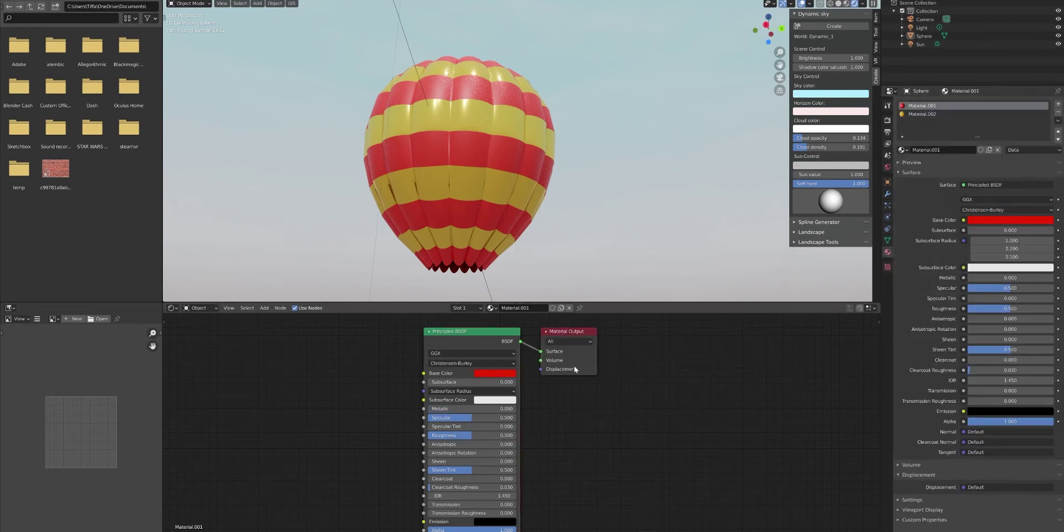
left_click_drag(574, 366, 832, 385)
key("shift+a")
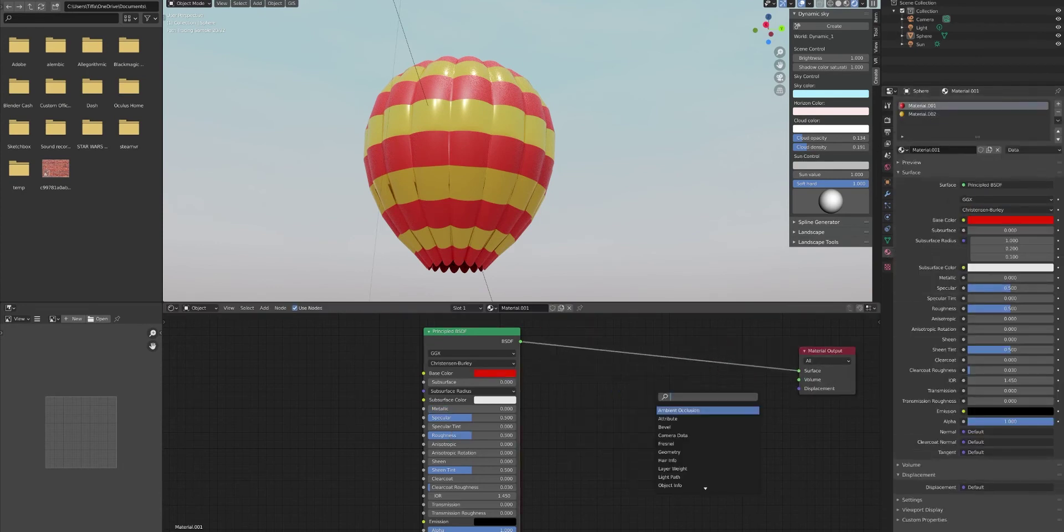
type("mix")
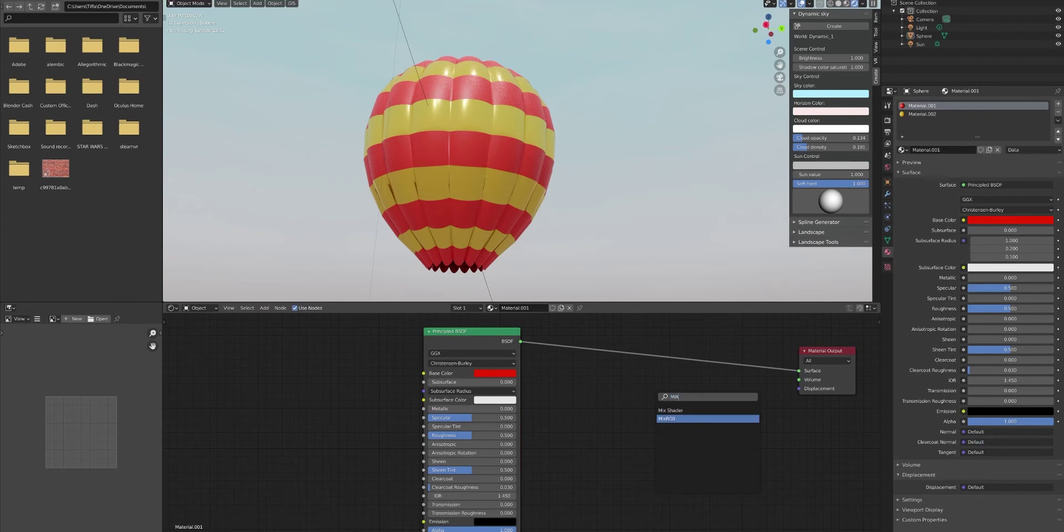
key("Return")
left_click(672, 338)
Add a Glossy BSDF and feed it into the Mix Shader.
key("shift+a")
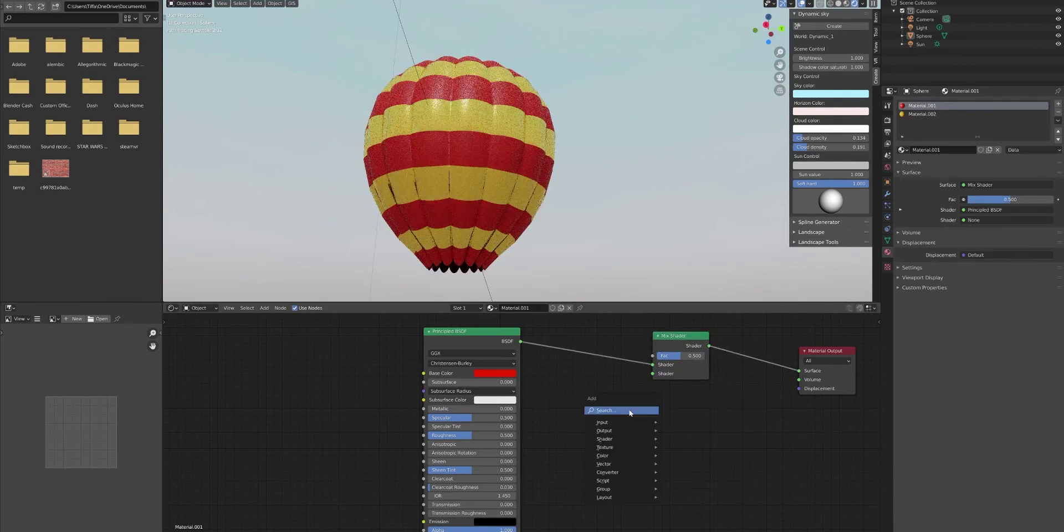
left_click(630, 412)
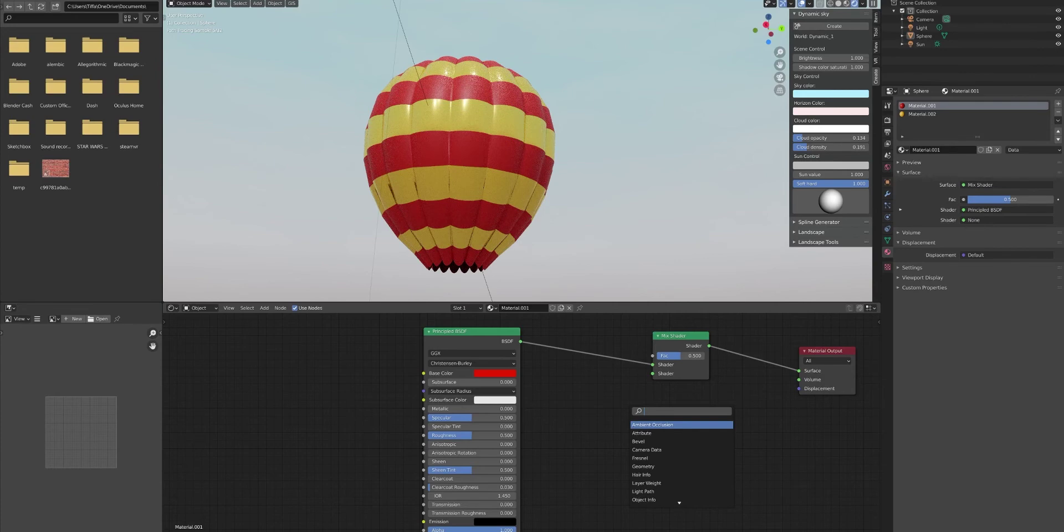
type("glossy")
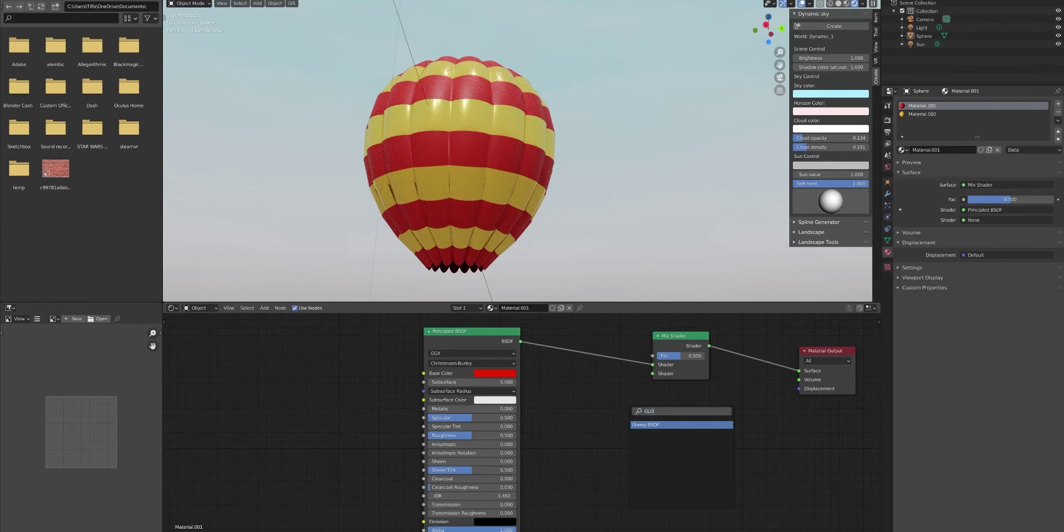
key("Return")
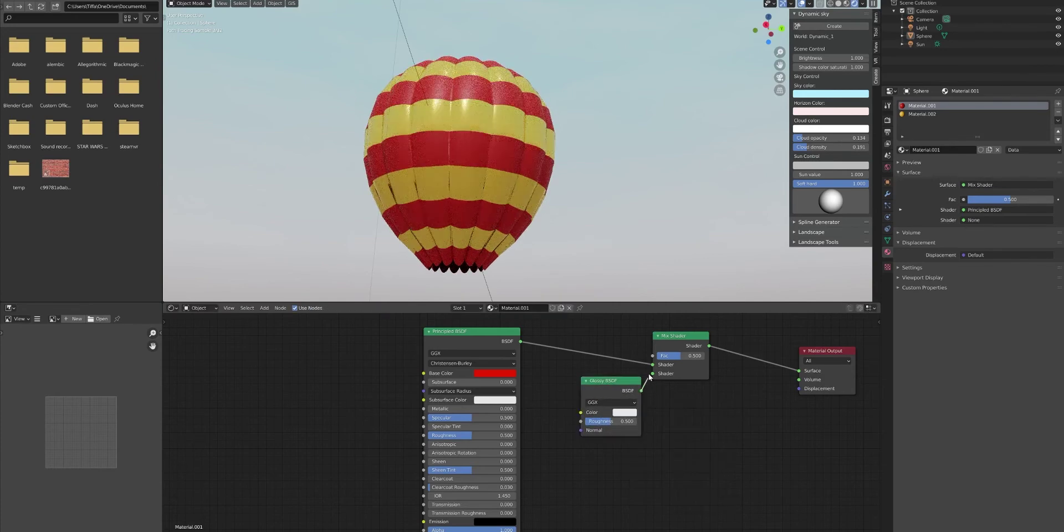
left_click_drag(642, 391, 652, 373)
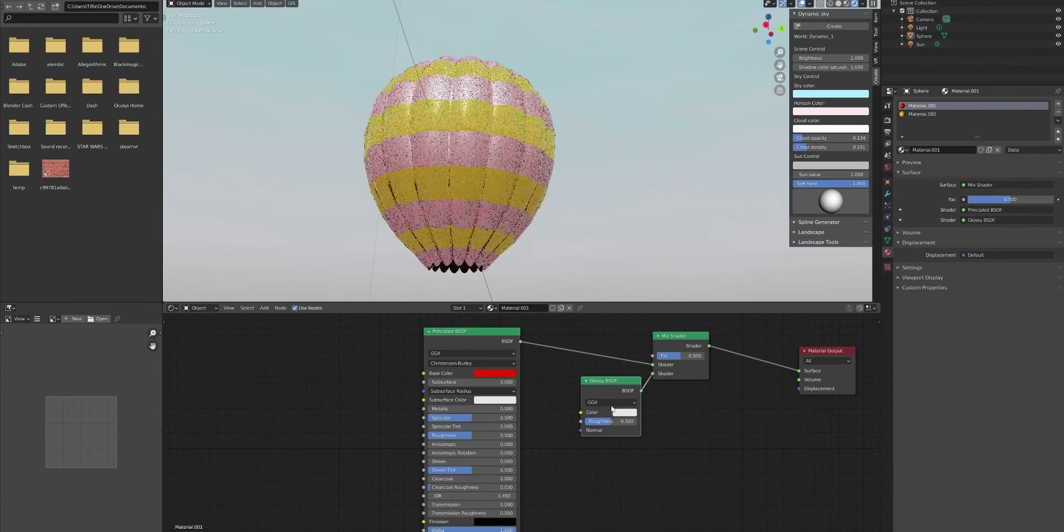
left_click_drag(614, 425, 582, 427)
Make the glossy pinkish red with roughness 0.141, and lower the Principled specular.
left_click(593, 414)
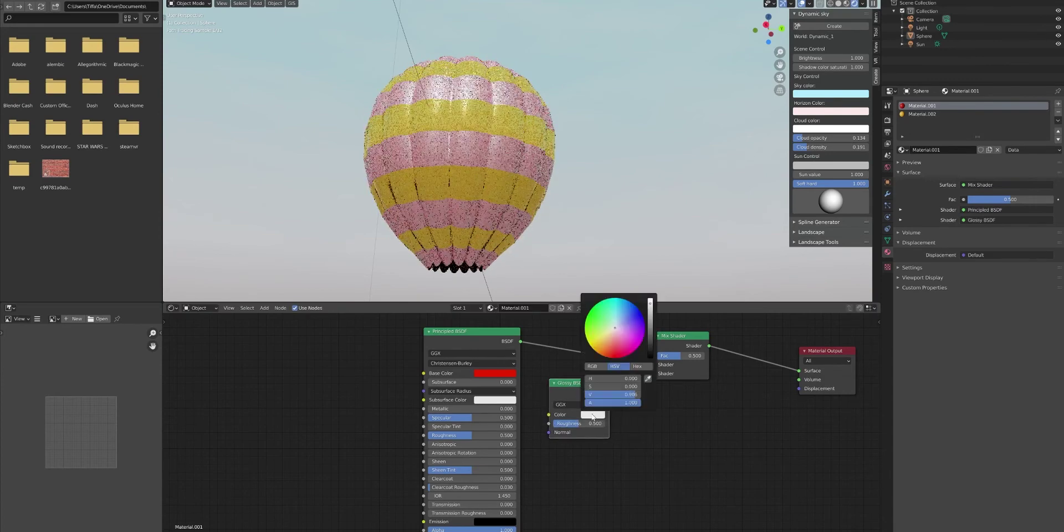
key("ctrl+v")
left_click_drag(613, 386, 596, 386)
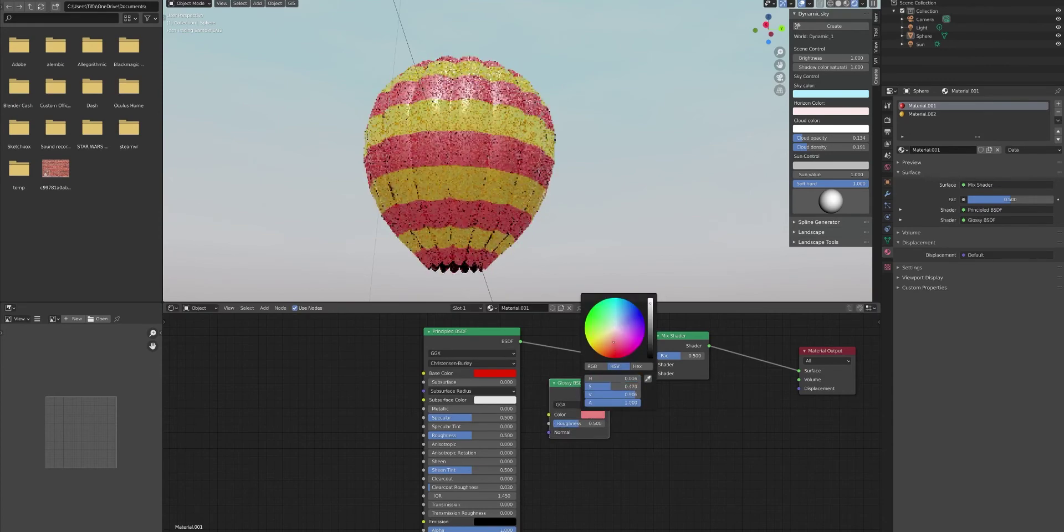
left_click_drag(562, 424, 546, 424)
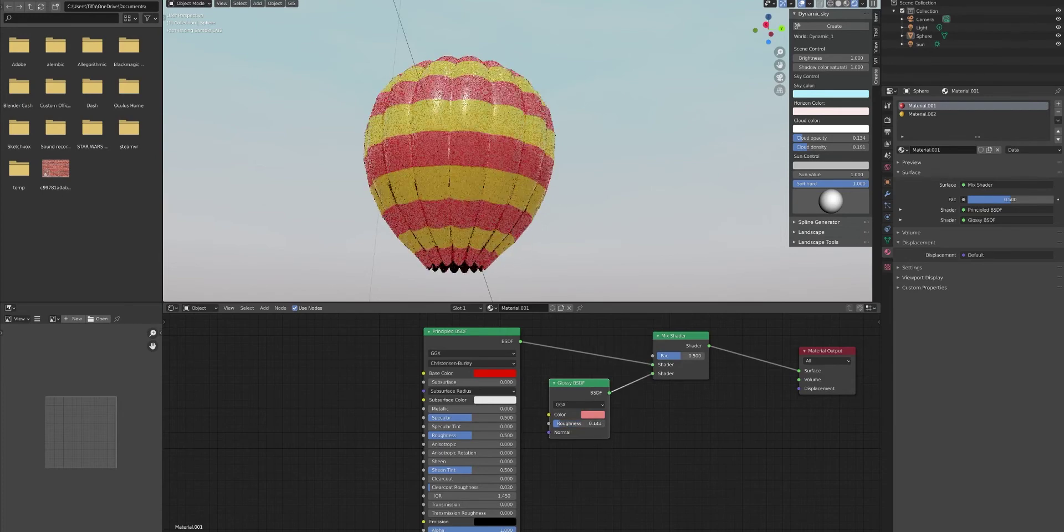
mouse_move(486, 421)
left_mouse_down()
mouse_move(466, 418)
mouse_move(496, 418)
mouse_move(419, 435)
mouse_move(449, 435)
mouse_move(469, 409)
left_mouse_up()
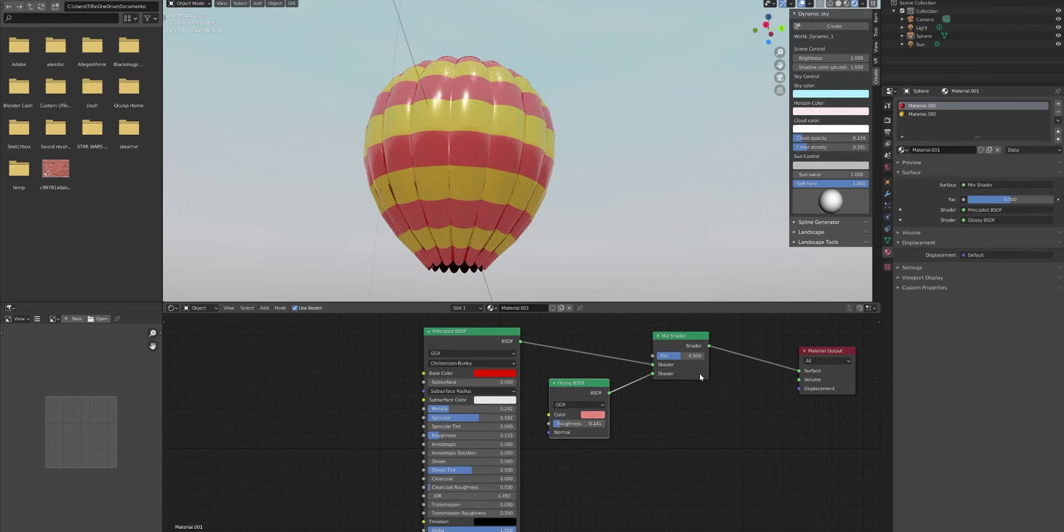
Lower the Mix Shader Fac, raise the red base colour value to 1.0, and set glossy roughness near 0.21.
mouse_move(693, 356)
left_mouse_down()
mouse_move(677, 355)
mouse_move(690, 355)
left_mouse_up()
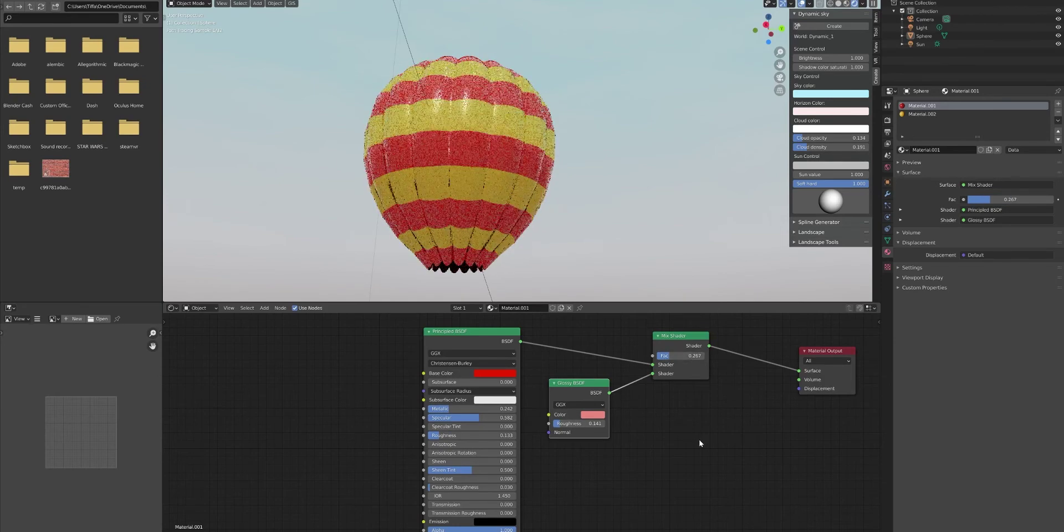
left_click(497, 373)
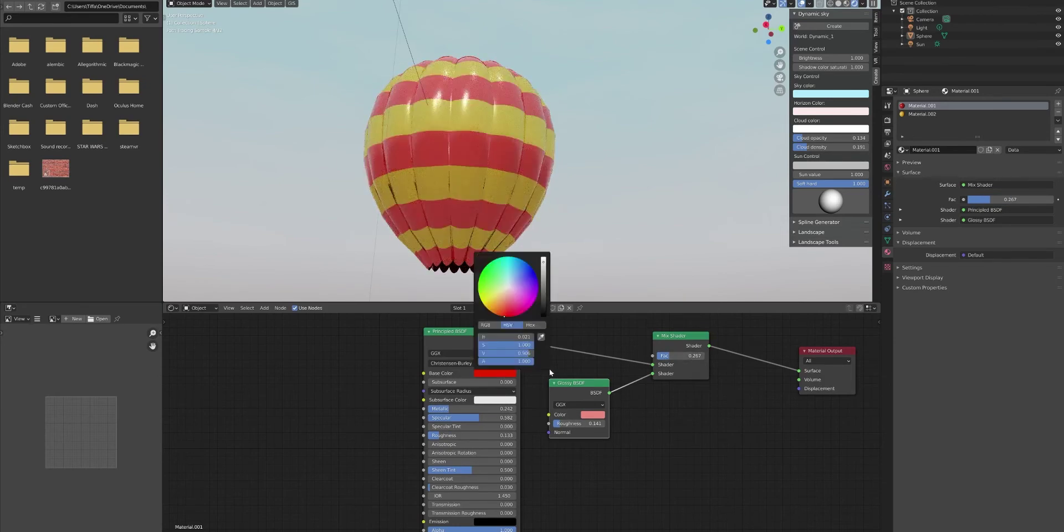
left_click_drag(545, 304, 543, 259)
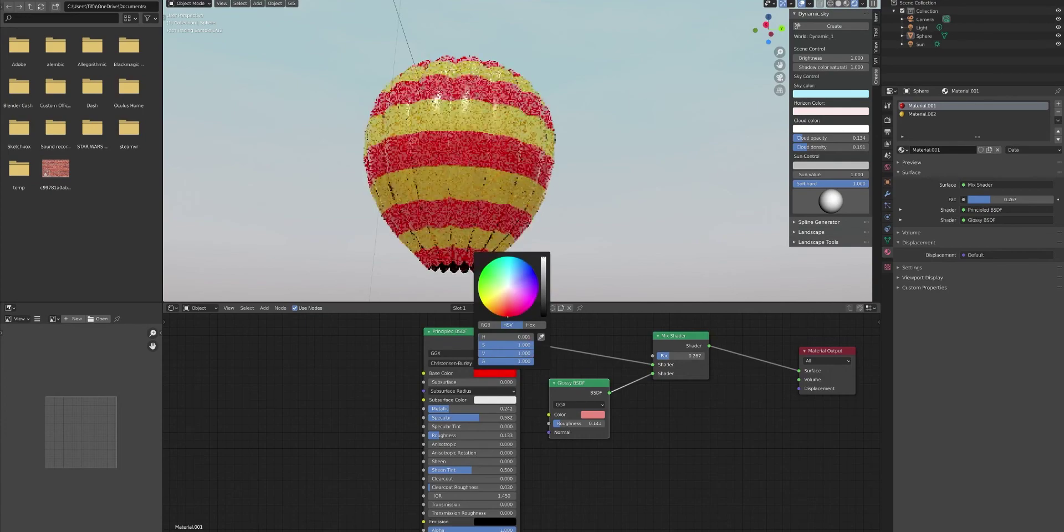
left_click_drag(587, 419, 615, 420)
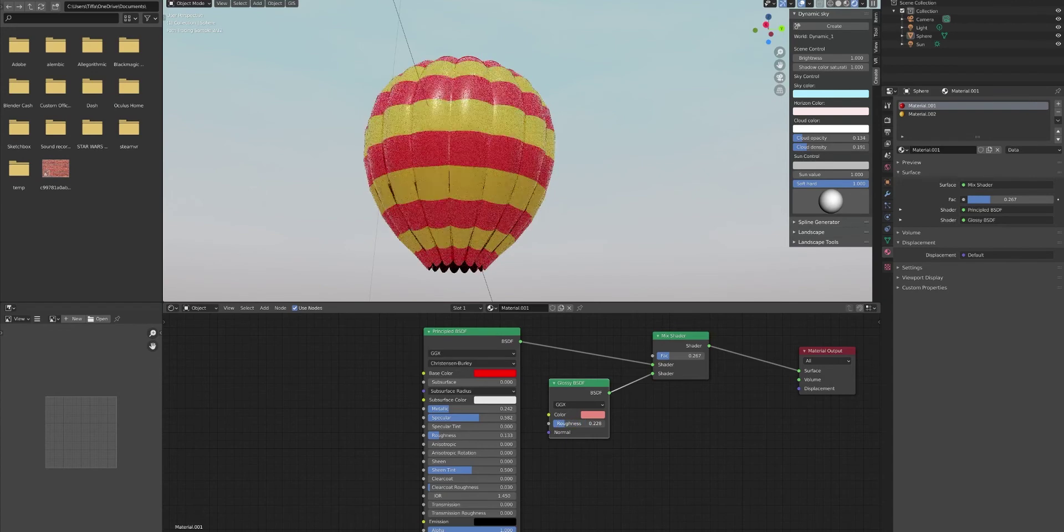
left_click_drag(579, 424, 564, 426)
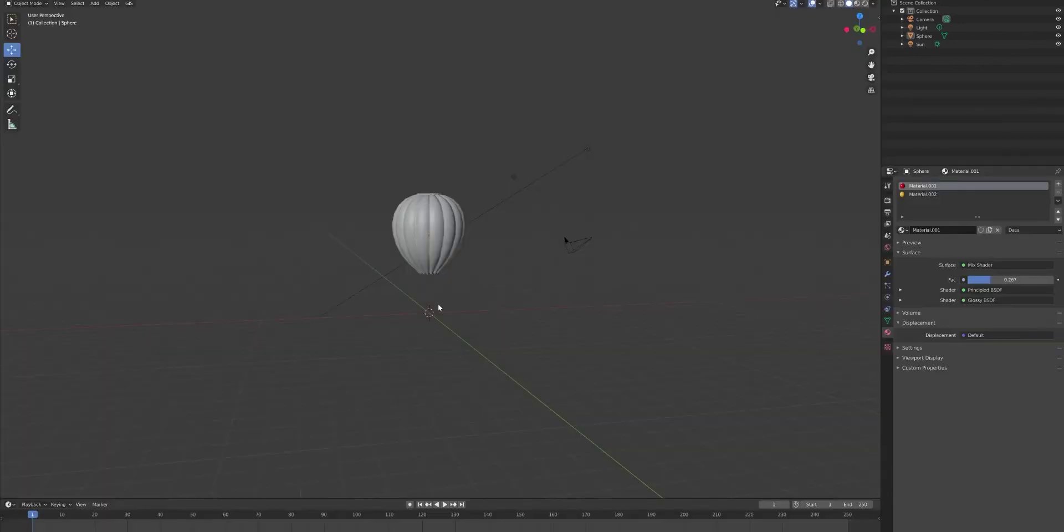
Select the point light and move it along Y to beside the balloon.
middle_click_drag(438, 305, 449, 227)
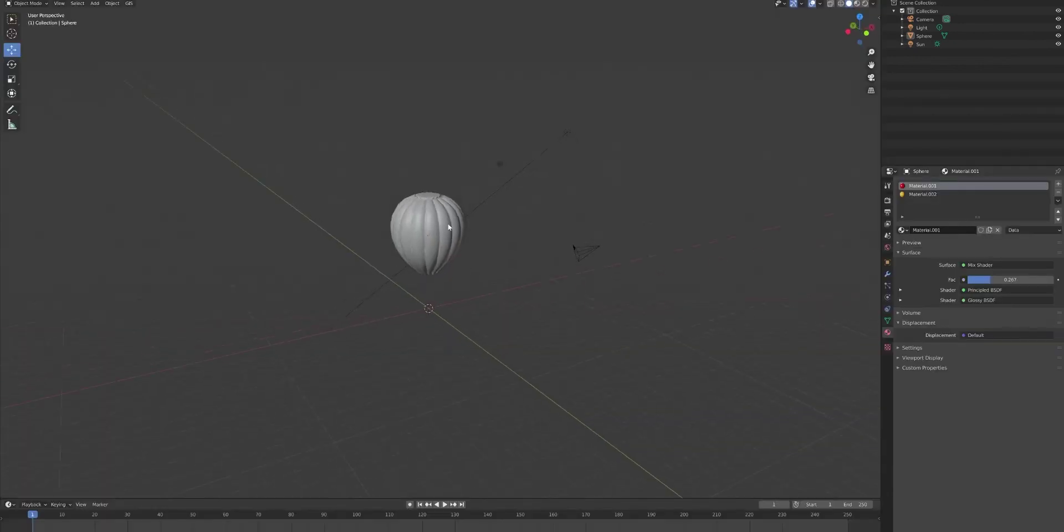
left_click(499, 164)
mouse_move(503, 175)
middle_mouse_down()
mouse_move(487, 200)
mouse_move(556, 190)
mouse_move(535, 189)
middle_mouse_up()
key("g")
key("y")
left_click(421, 182)
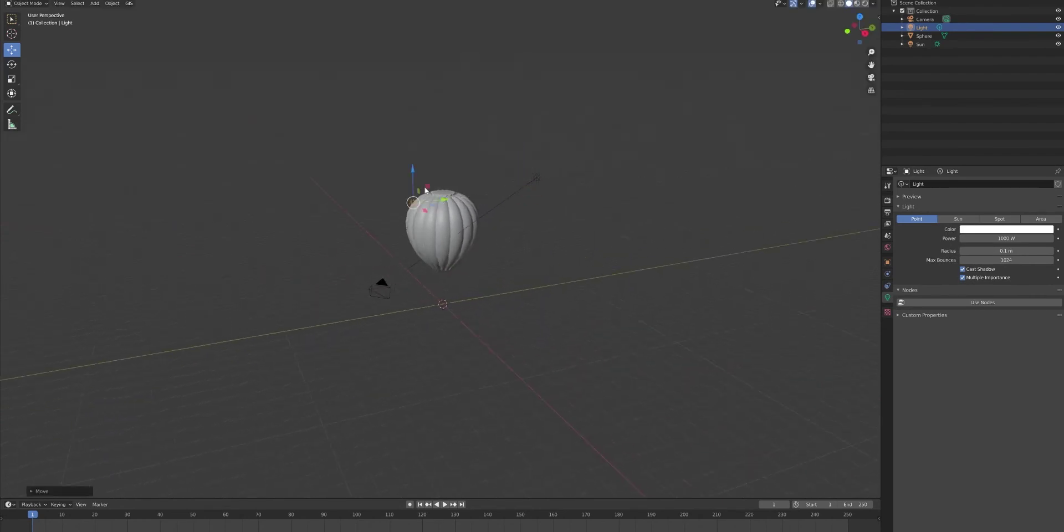
Move the light vertically and along Y, raising it in front of the balloon.
key("g")
key("z")
key("y")
left_click(443, 278)
left_click(422, 280)
left_click_drag(424, 259, 423, 230)
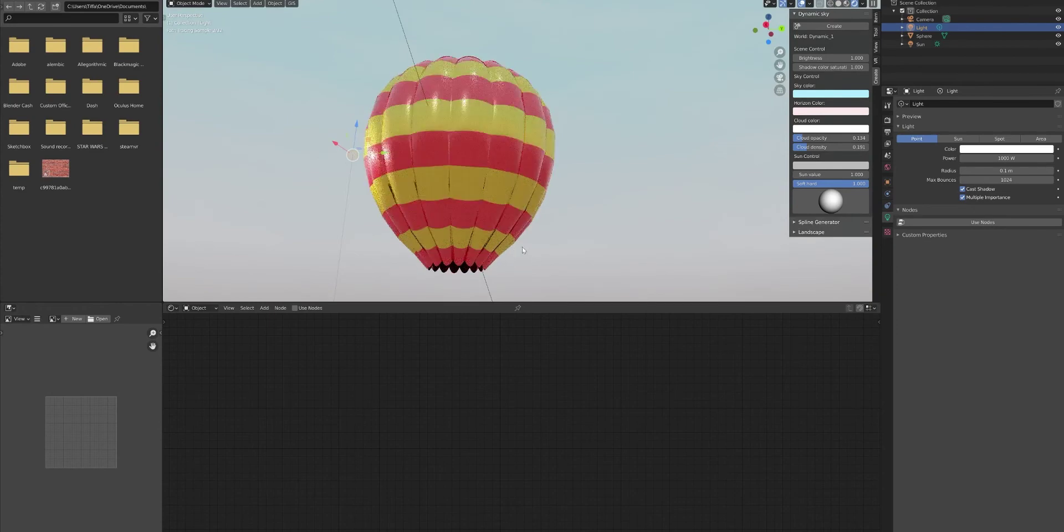
left_click_drag(367, 157, 472, 163)
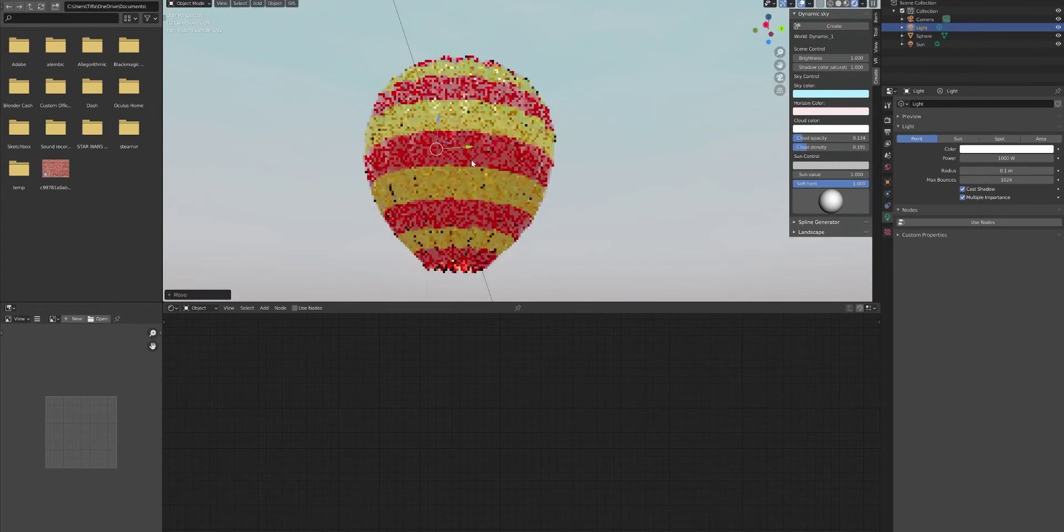
Fine-tune the light lower and leftward along X onto the balloon's upper-left side.
key("g")
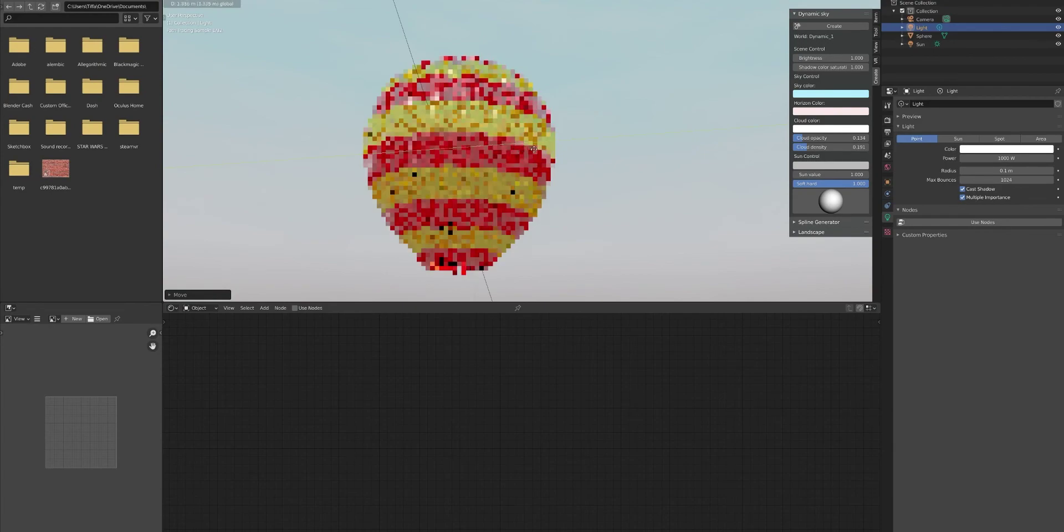
middle_click_drag(575, 153, 473, 174)
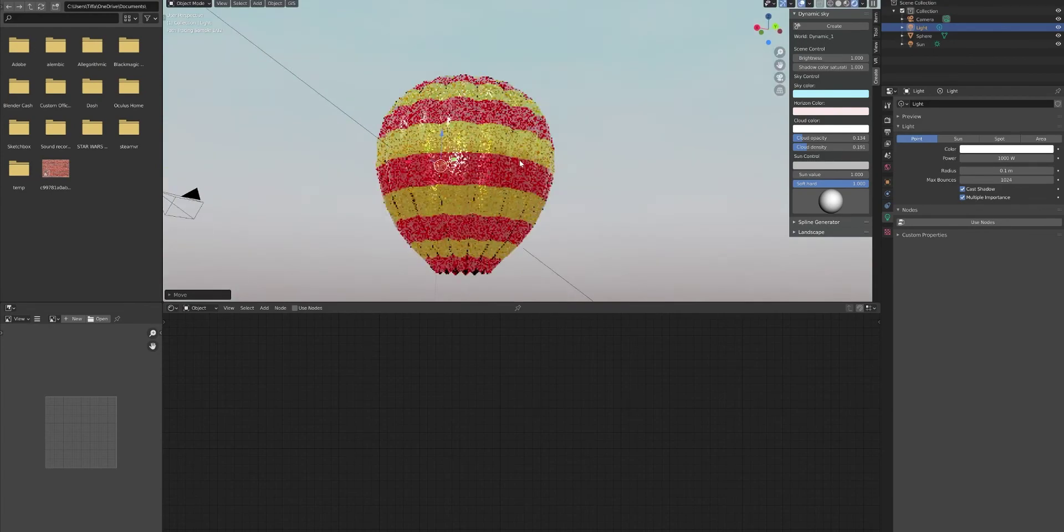
key("g")
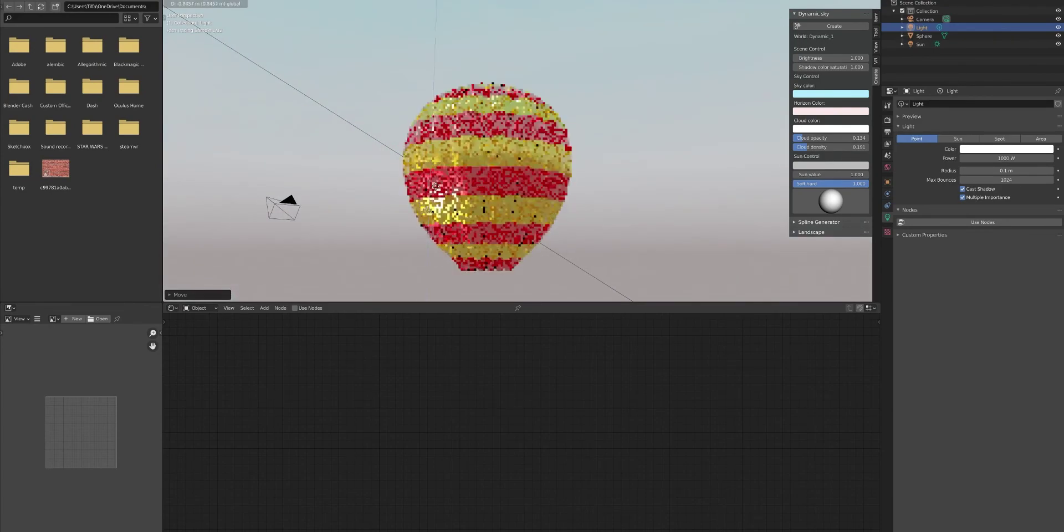
middle_click_drag(442, 230, 474, 228)
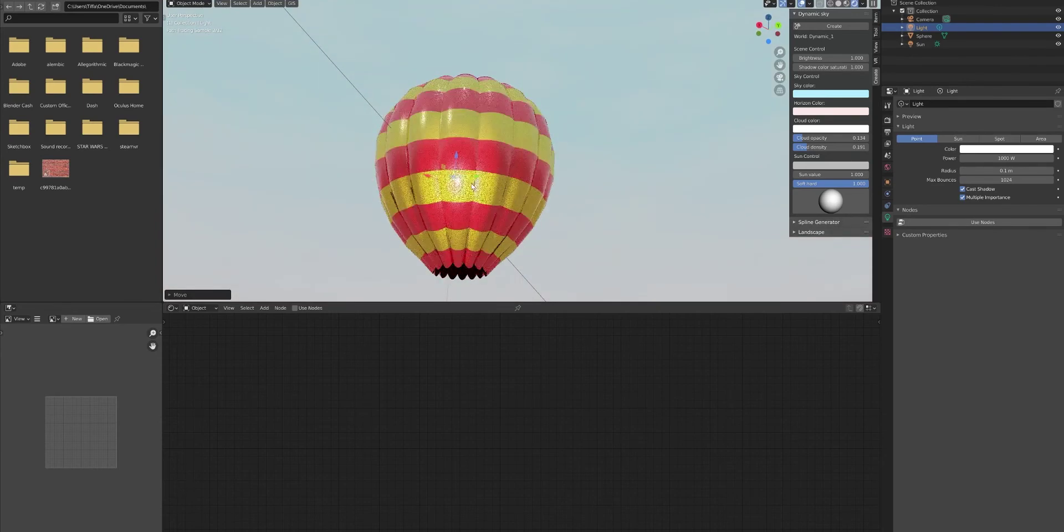
key("g")
key("x")
left_click(420, 181)
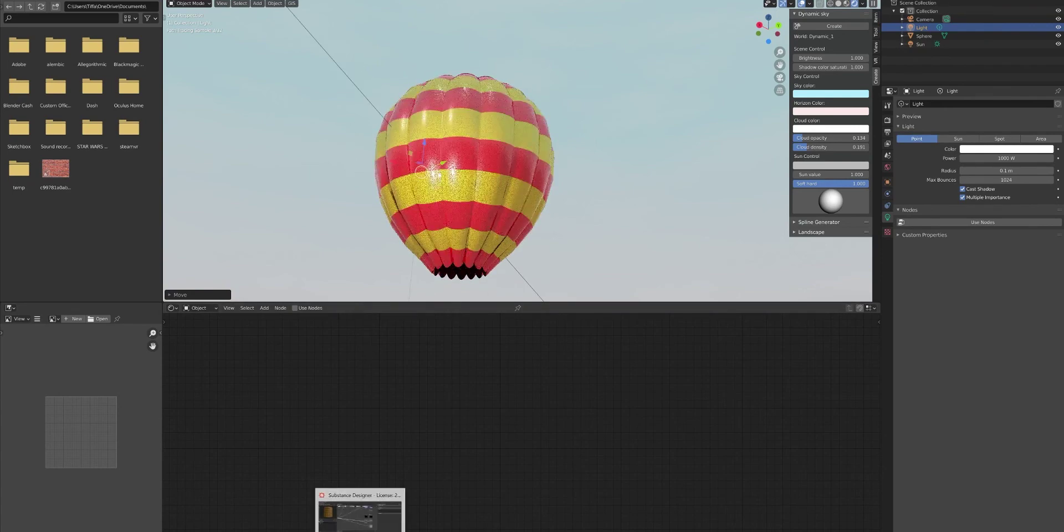
Orbit the basket preview, switch the preview mesh to Plane (hi-res), and view it top-down.
scroll(132, 145, "down", 3)
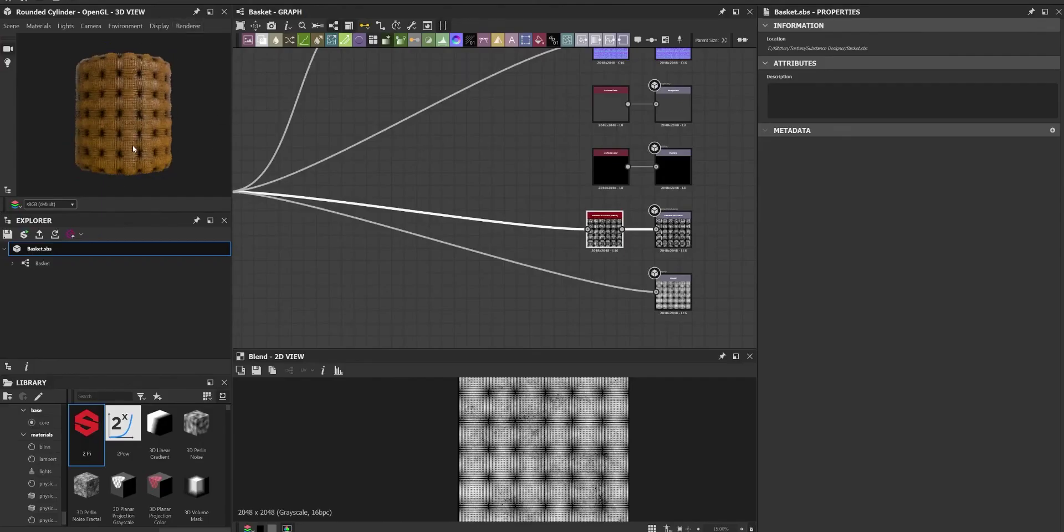
scroll(529, 467, "down", 3)
scroll(529, 468, "up", 3)
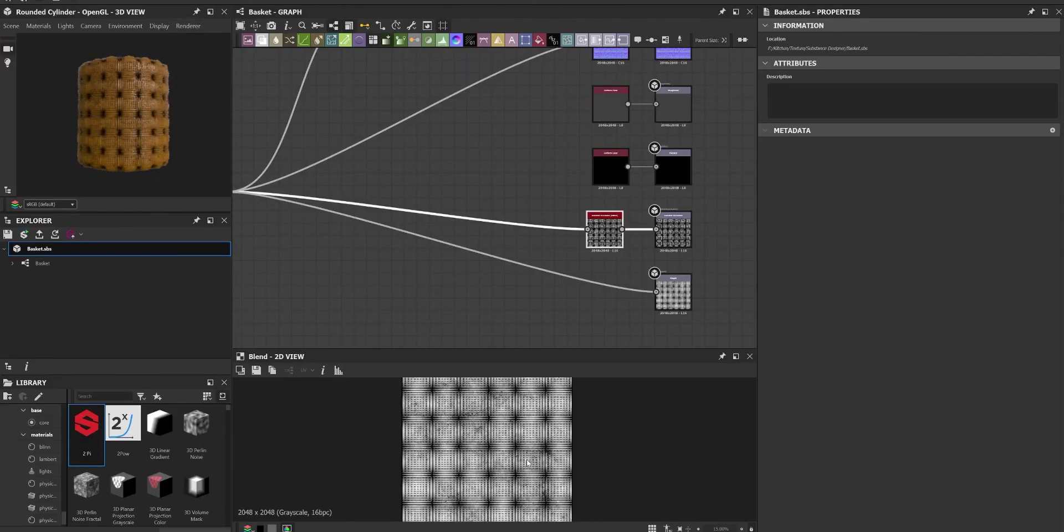
left_click_drag(151, 121, 117, 127)
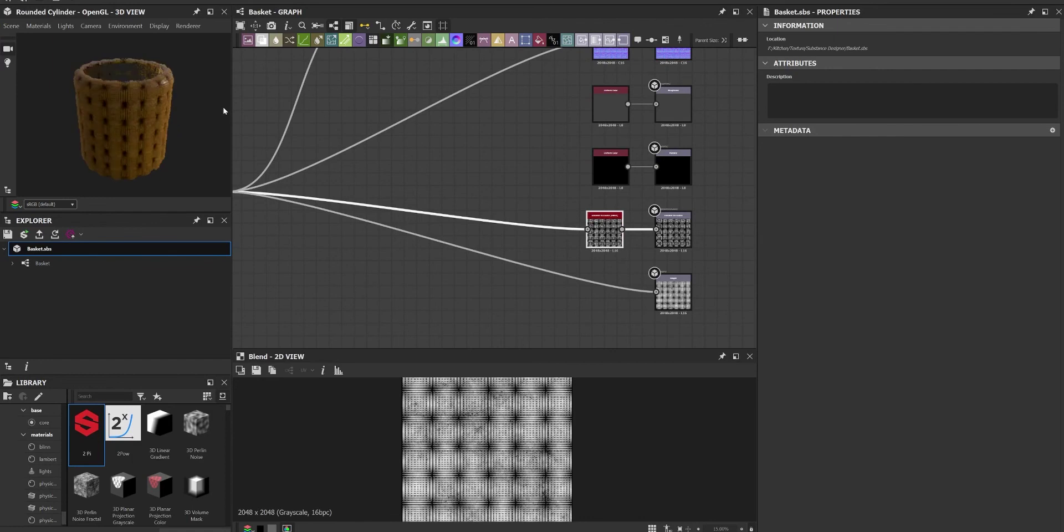
left_click(11, 27)
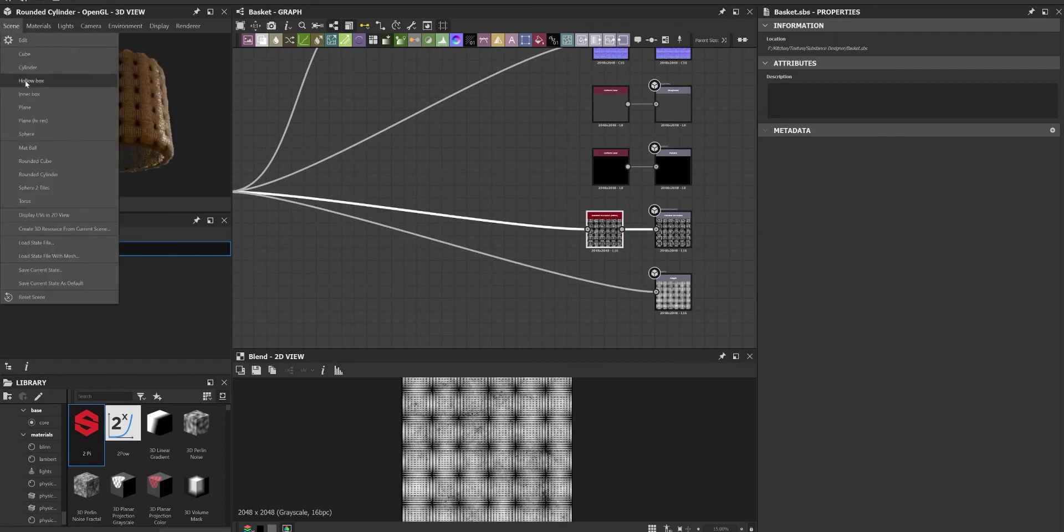
left_click(102, 140)
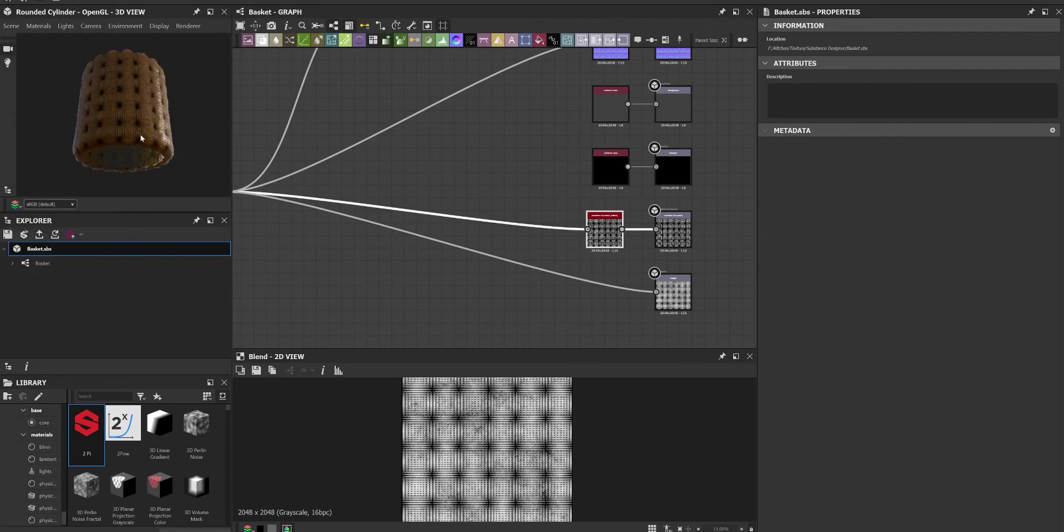
mouse_move(141, 134)
left_mouse_down()
mouse_move(178, 118)
mouse_move(155, 201)
mouse_move(153, 284)
mouse_move(178, 324)
mouse_move(187, 267)
mouse_move(324, 303)
left_mouse_up()
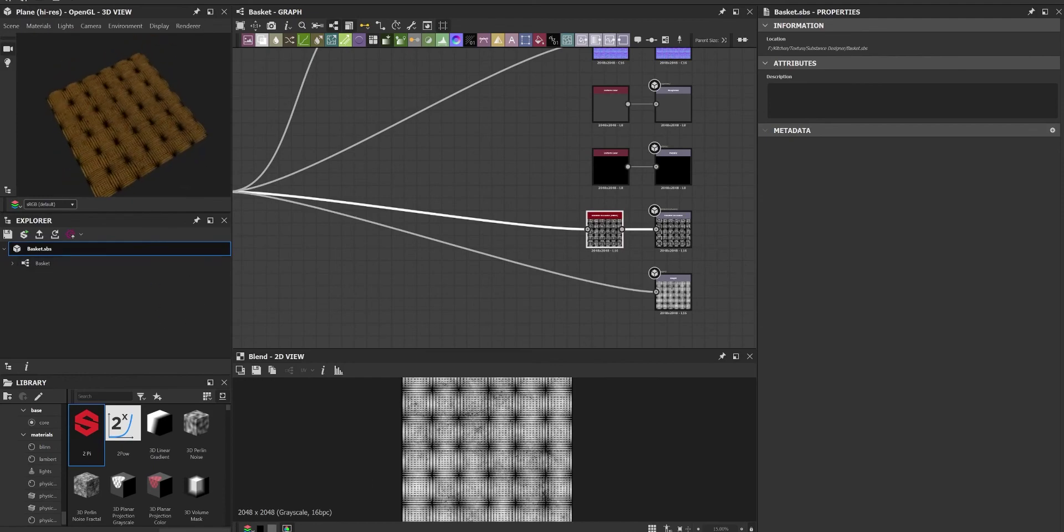